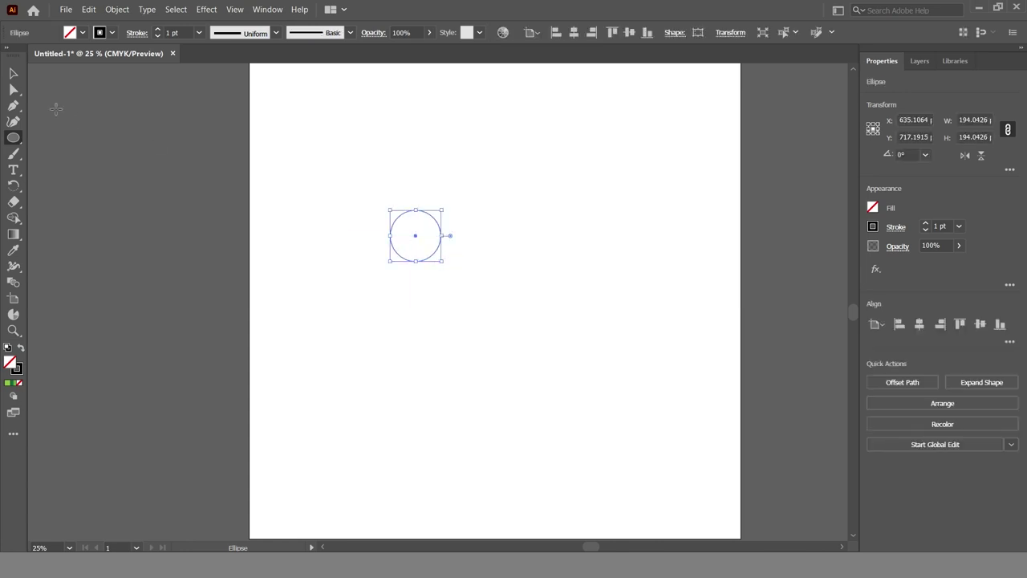
Swap the circle's fill and stroke so it has a black fill and no stroke.
click(13, 73)
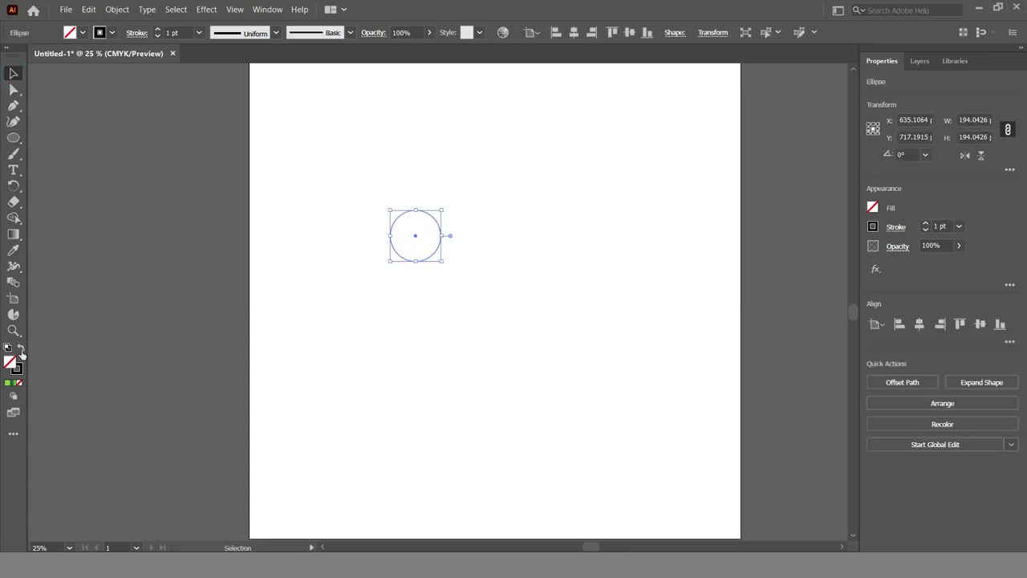
click(20, 349)
click(13, 73)
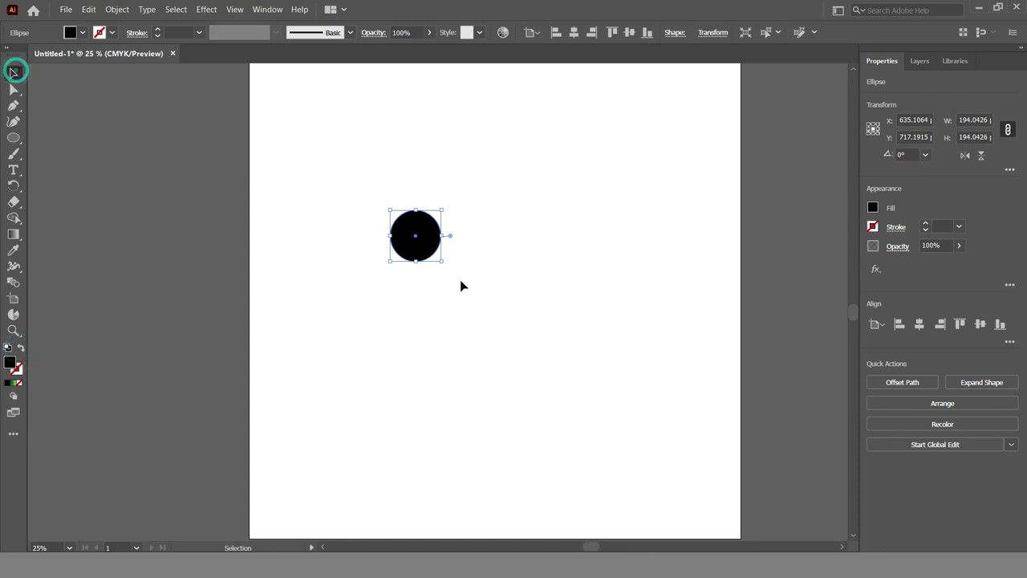
Duplicate the black circle sideways so the two overlap, and intersect them into a single petal shape.
mouse_move(419, 241)
mouse_down()
mouse_move(440, 253)
mouse_move(423, 257)
mouse_up()
click(374, 303)
drag(367, 188, 502, 279)
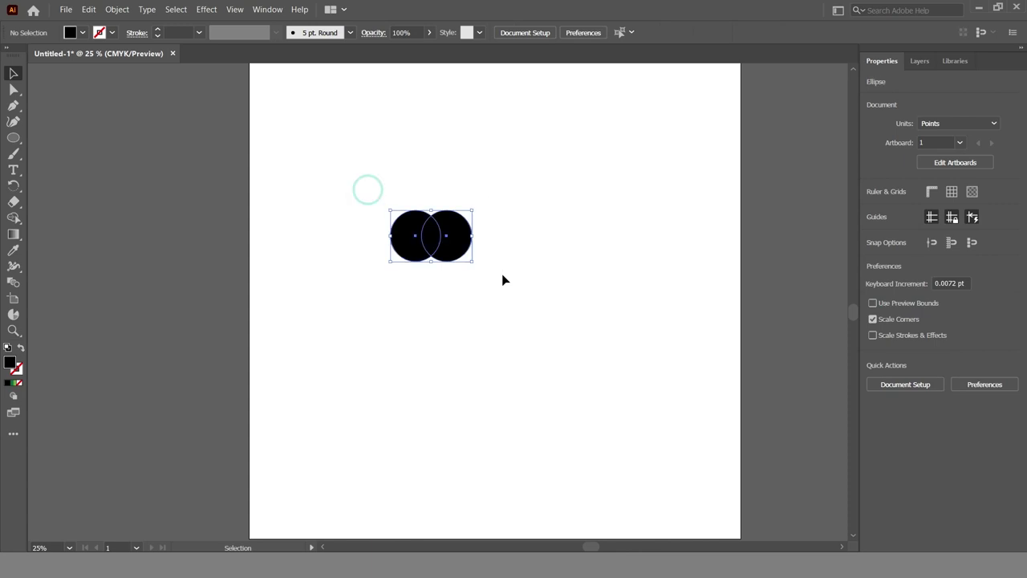
click(917, 381)
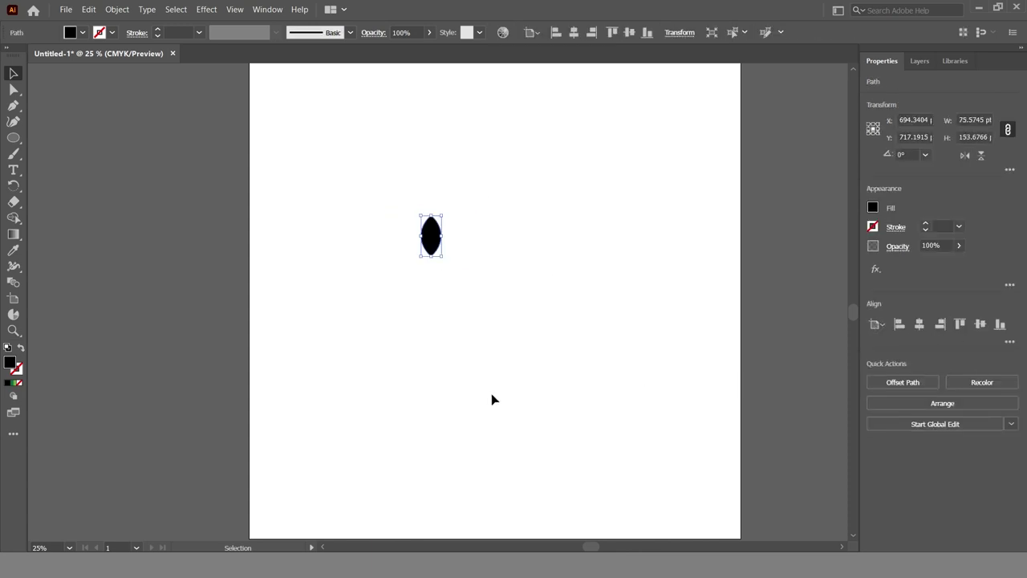
click(468, 415)
Create a copy of the petal rotated 45° about its lower tip.
click(433, 245)
click(14, 186)
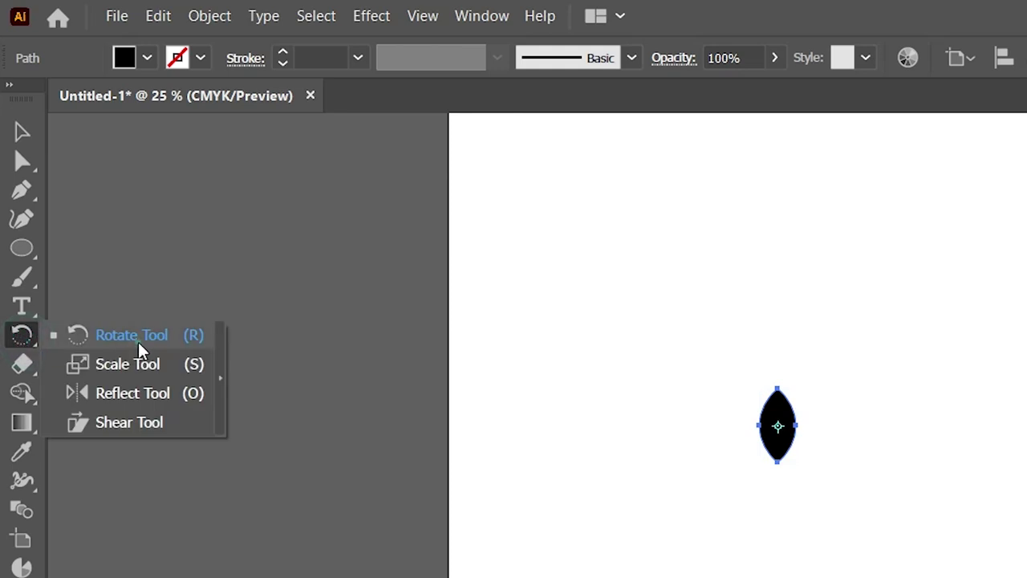
click(139, 345)
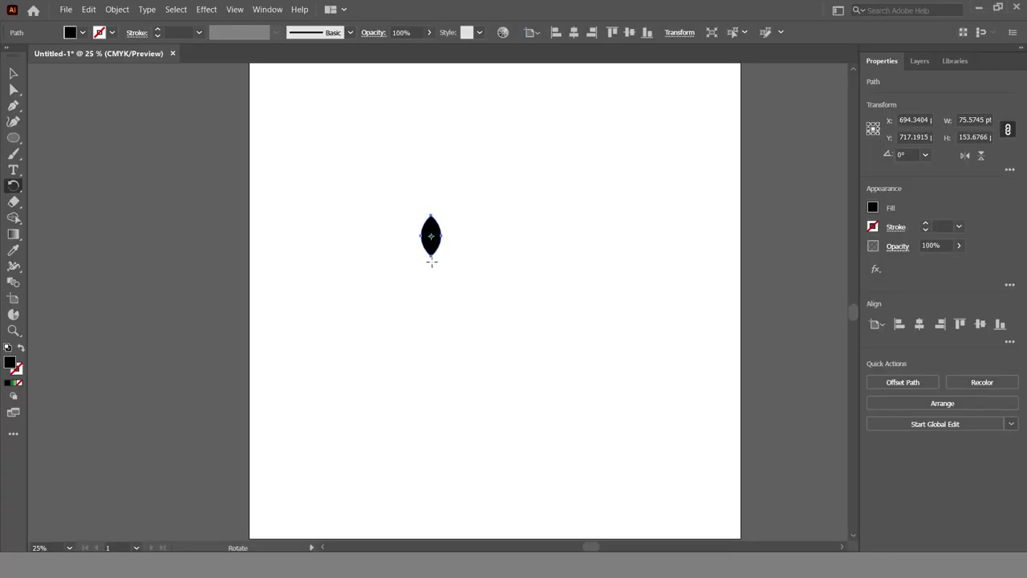
alt+click(431, 257)
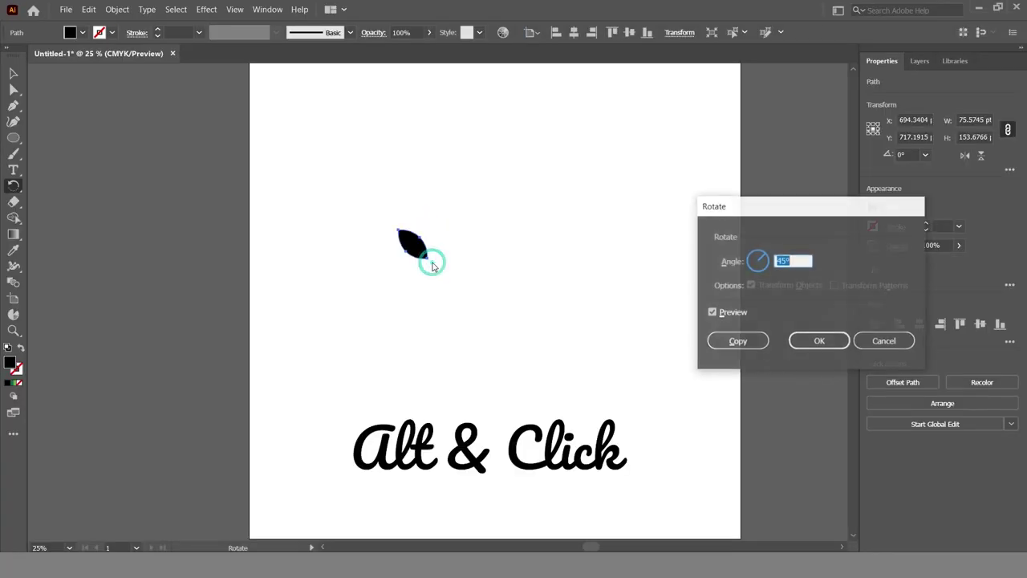
click(662, 383)
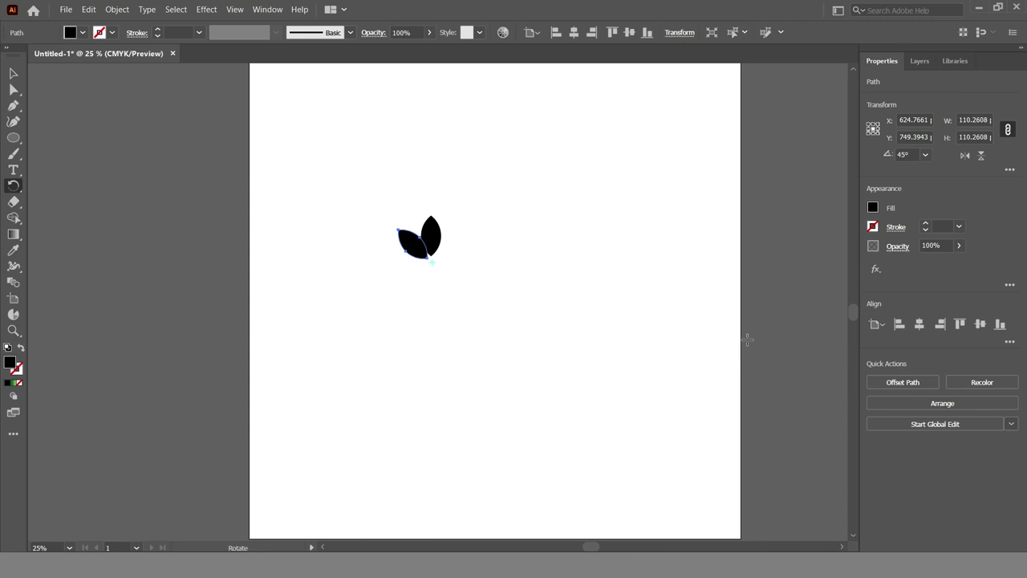
Repeat the rotated copy six times to complete an eight-petal flower.
key(ctrl+d)
key(ctrl+d)
key(ctrl+d)
key(ctrl+d)
key(ctrl+d)
key(ctrl+d)
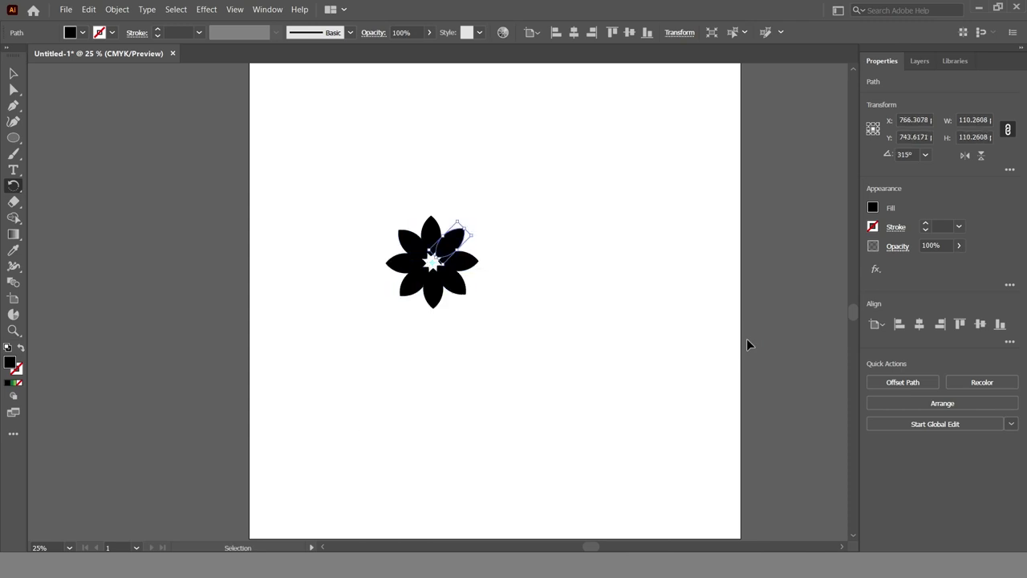
Select all eight petals and group them into one flower.
click(11, 73)
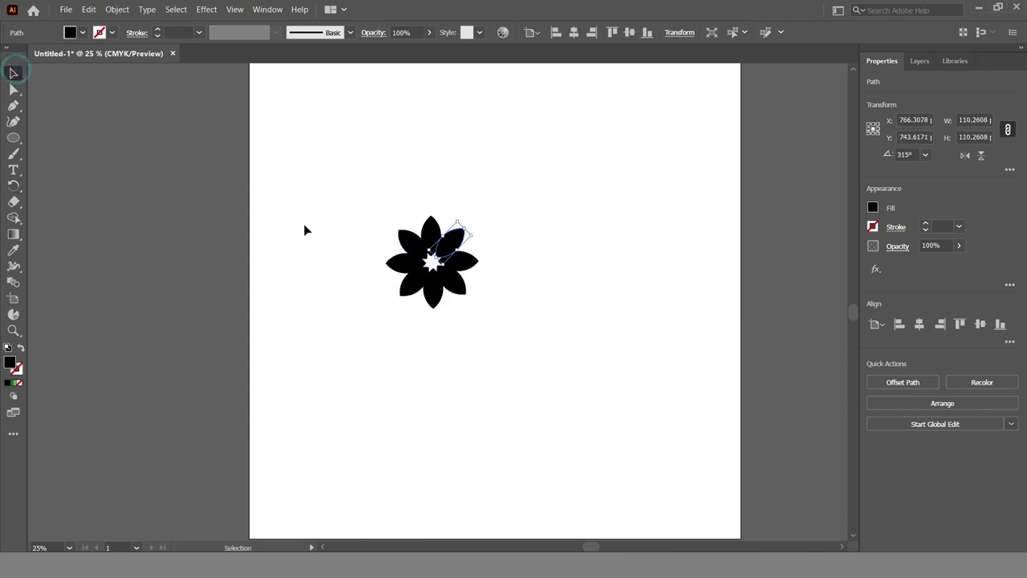
click(305, 227)
drag(374, 184, 497, 321)
key(ctrl+g)
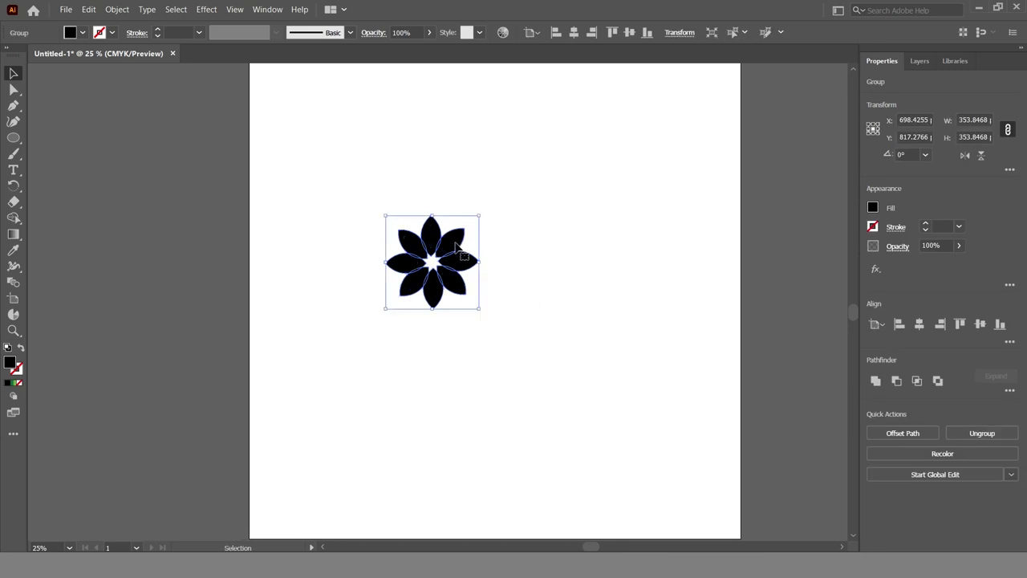
Scale the flower group down to about 129 pt wide and place it near the artboard's lower-left corner.
drag(479, 218, 358, 481)
scroll(554, 314, down, 3)
scroll(554, 314, left, 1)
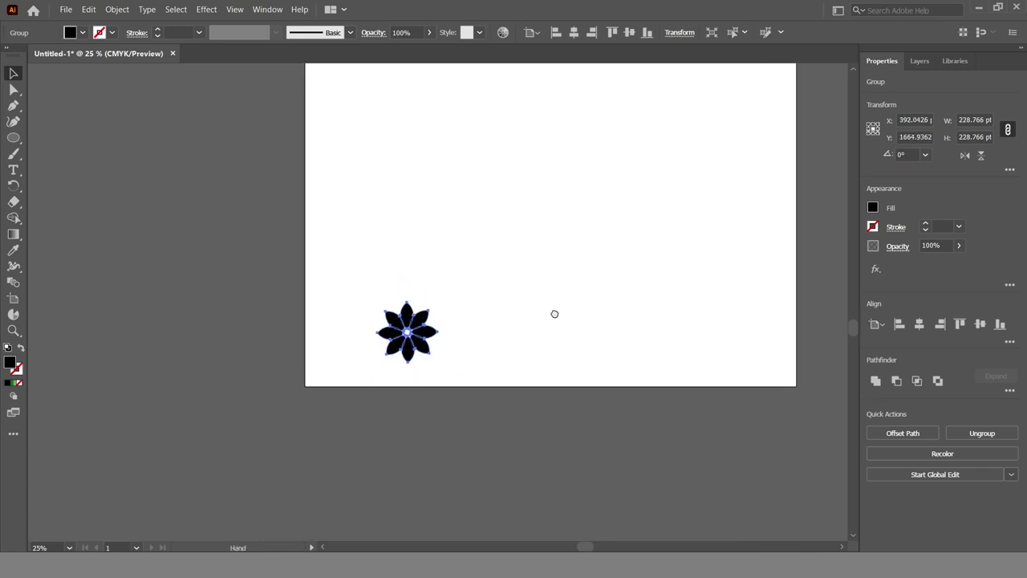
drag(439, 301, 383, 340)
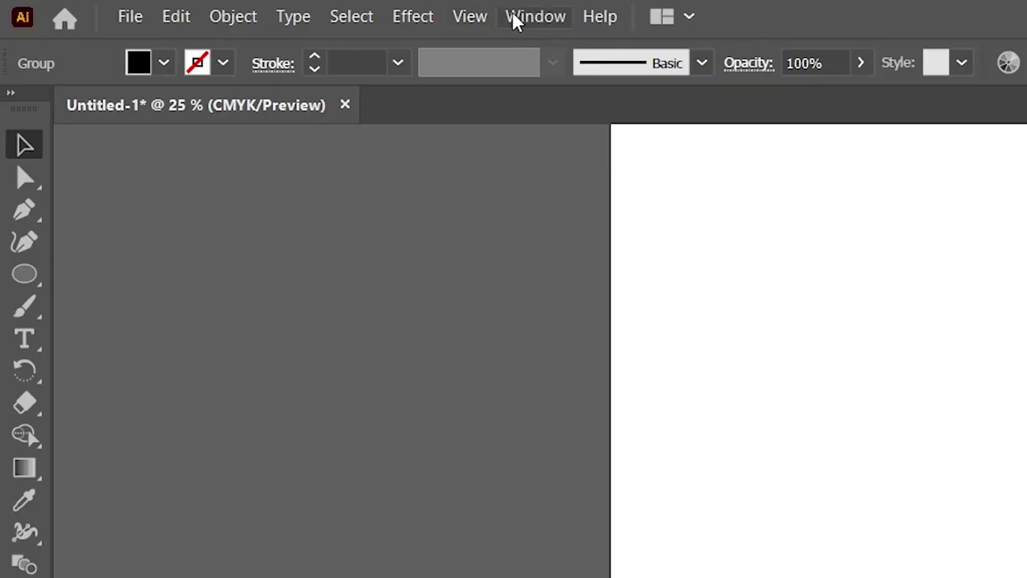
Start a Transform effect on the flower group with a vertical move of -129 pt, previewing the offset.
click(416, 17)
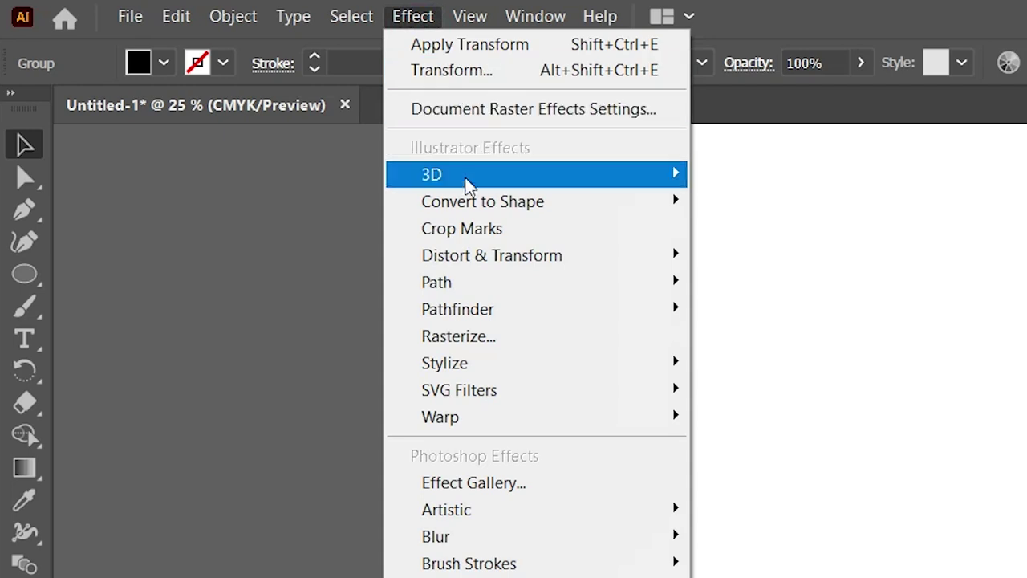
mouse_move(474, 267)
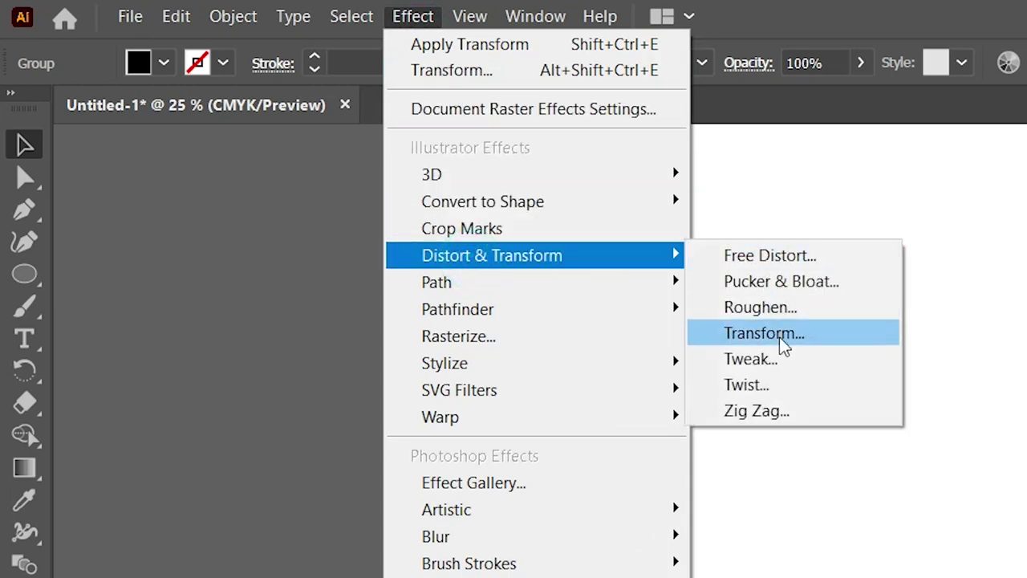
click(777, 334)
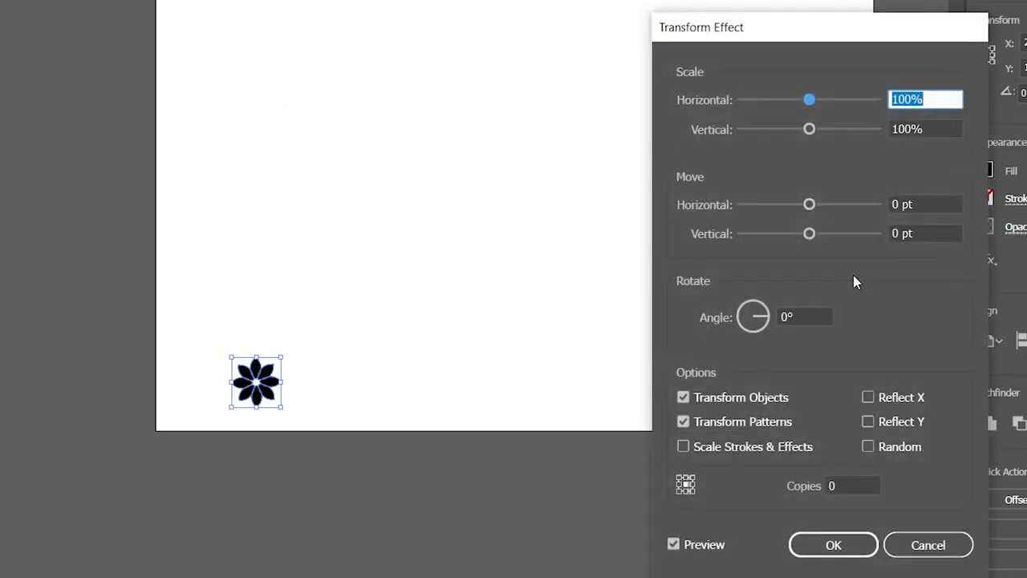
click(925, 232)
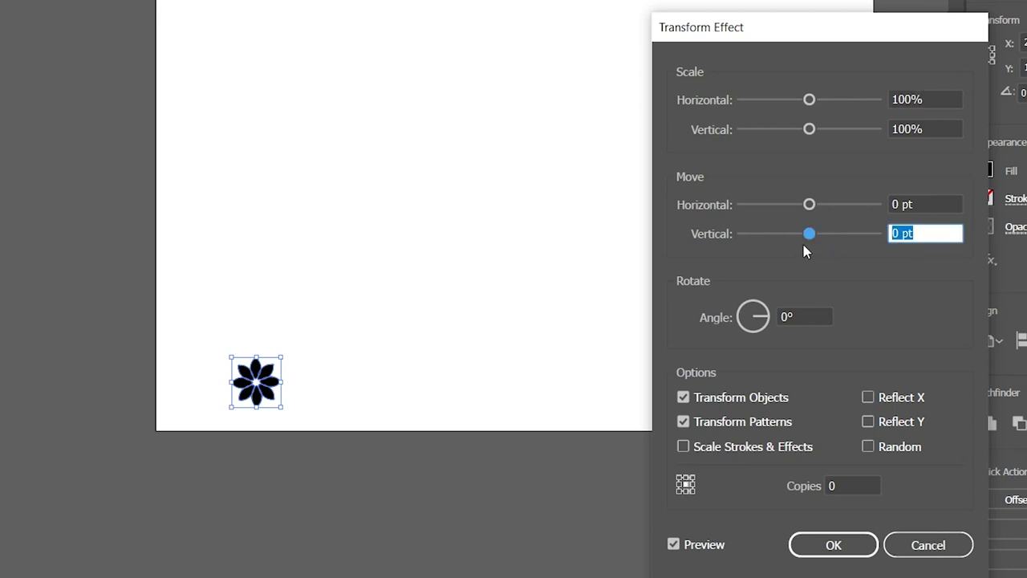
key(Down)
key(Down)
key(Down)
key(Down)
key(Down)
key(Down)
key(Down)
key(Down)
key(Down)
key(Down)
key(Down)
key(Down)
key(Down)
key(Down)
key(Down)
key(Down)
key(Down)
key(Down)
key(Down)
key(Down)
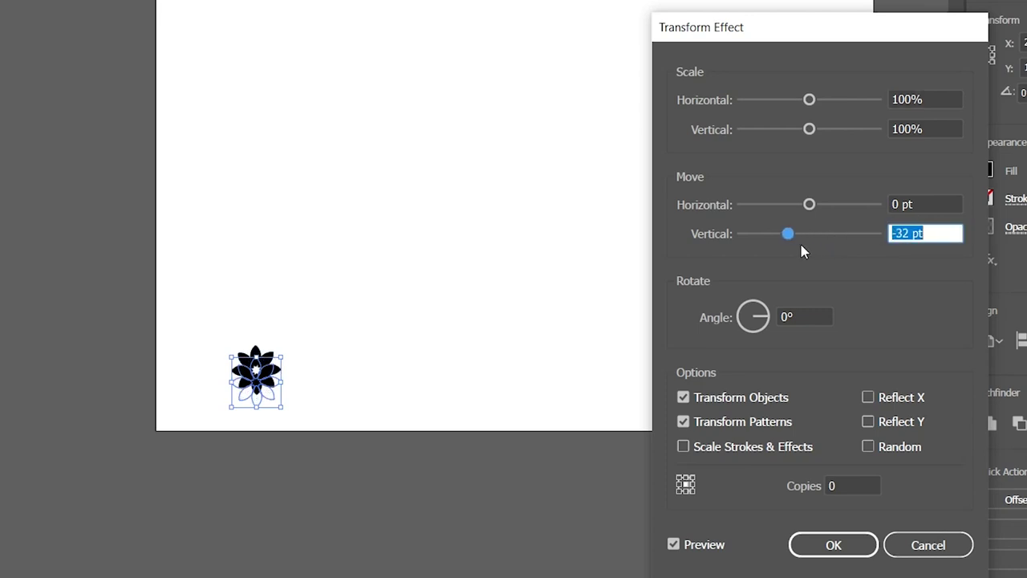
key(Down)
key(Down)
key(Down)
key(Down)
key(Down)
key(Down)
key(Down)
key(Down)
key(Down)
key(Down)
key(Down)
key(Down)
key(Down)
key(Down)
key(Down)
key(Down)
key(Down)
key(Down)
key(Down)
key(Down)
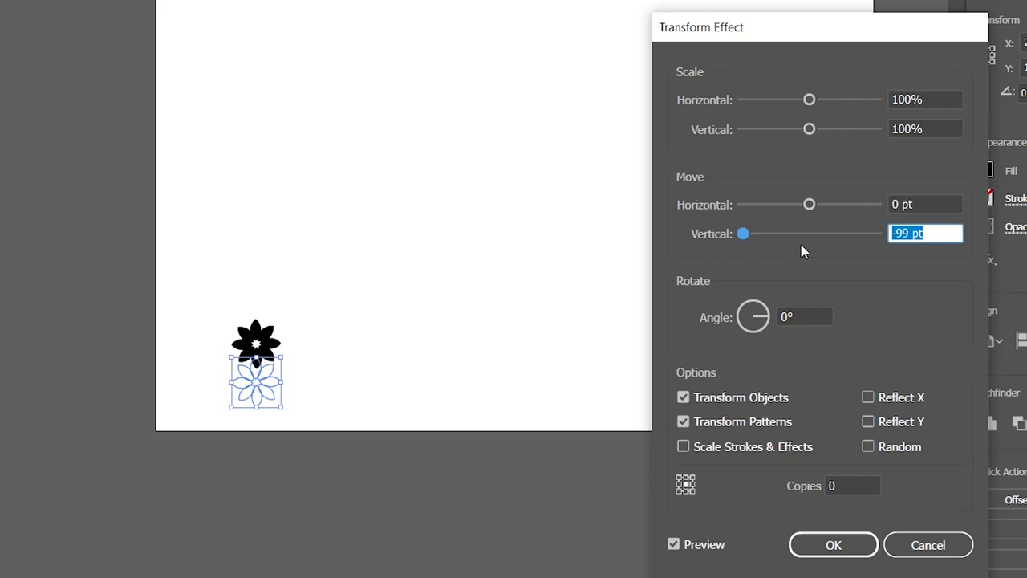
Set the Transform effect to 10 copies and apply it to form a vertical column of flowers.
click(849, 487)
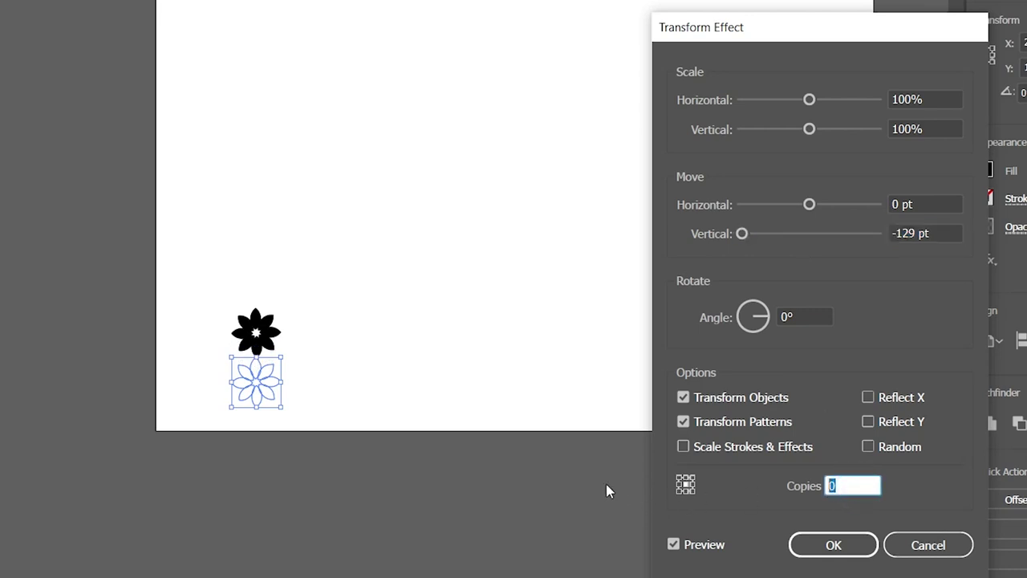
text(10)
click(862, 545)
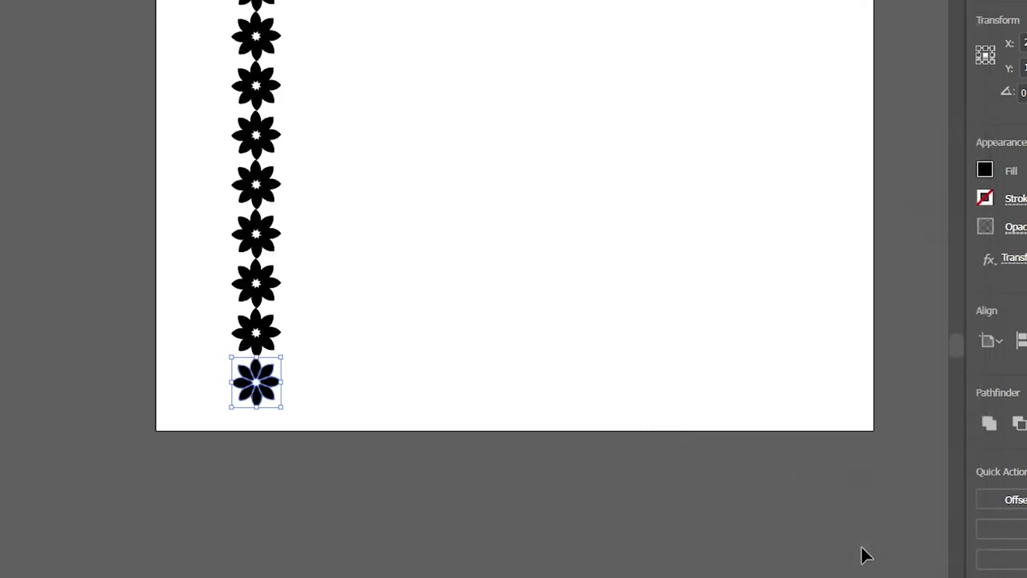
click(531, 300)
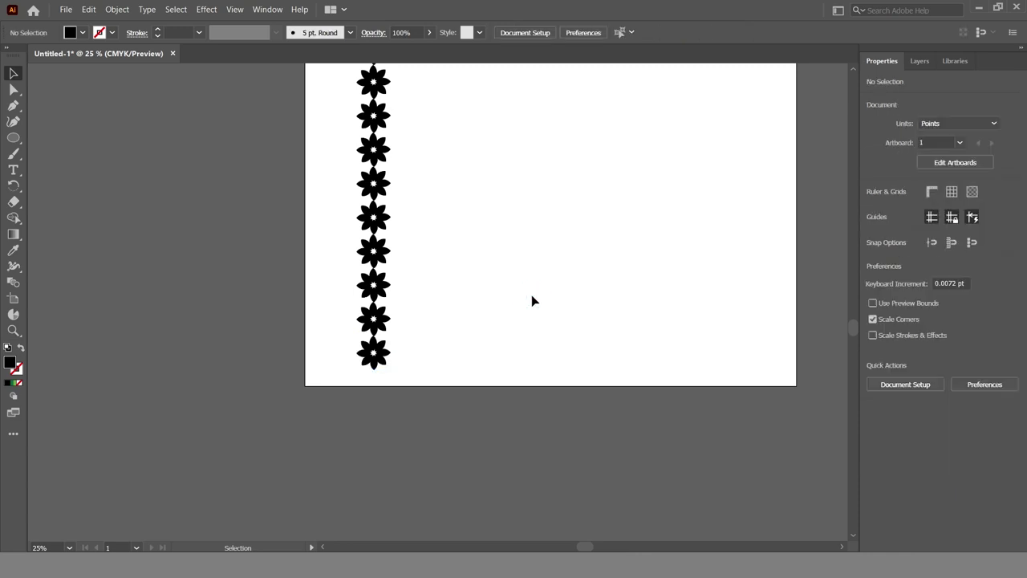
Move the column of flowers slightly up and to the right on the artboard.
key(ctrl+minus)
key(ctrl+minus)
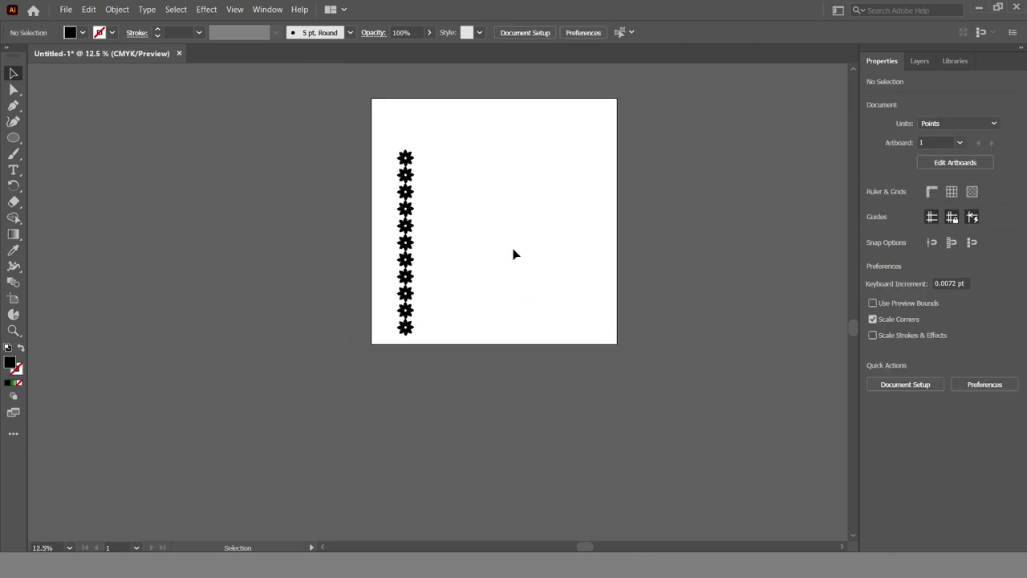
mouse_move(407, 331)
mouse_down()
mouse_move(422, 319)
mouse_move(415, 312)
mouse_up()
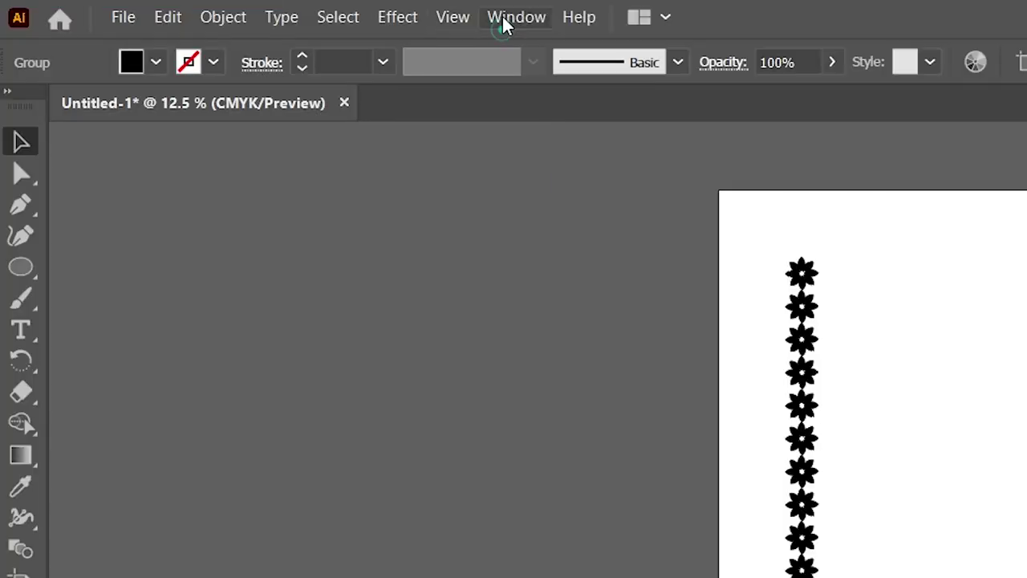
Add the flower column to the Brushes as a new Art Brush.
click(263, 11)
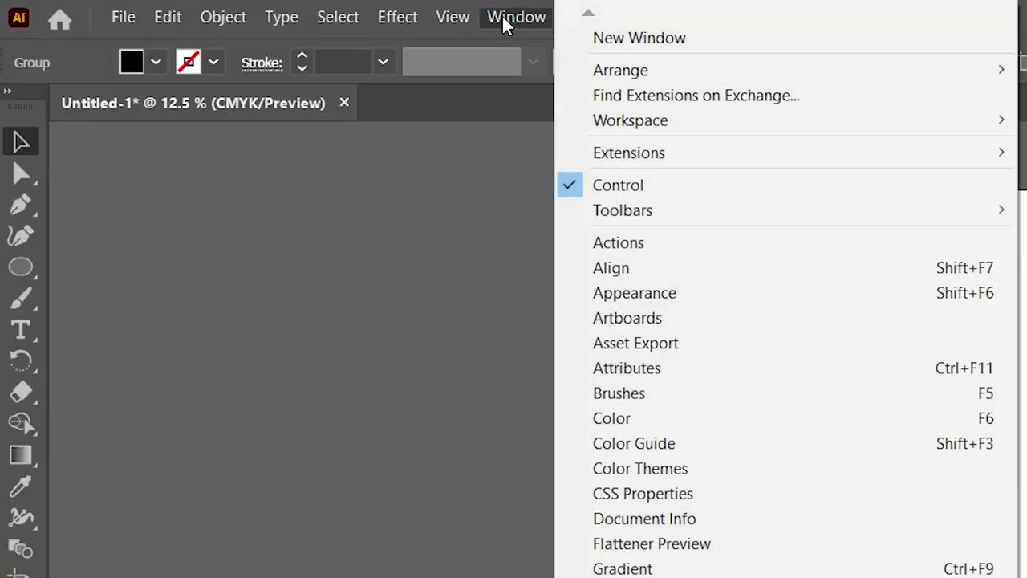
click(655, 388)
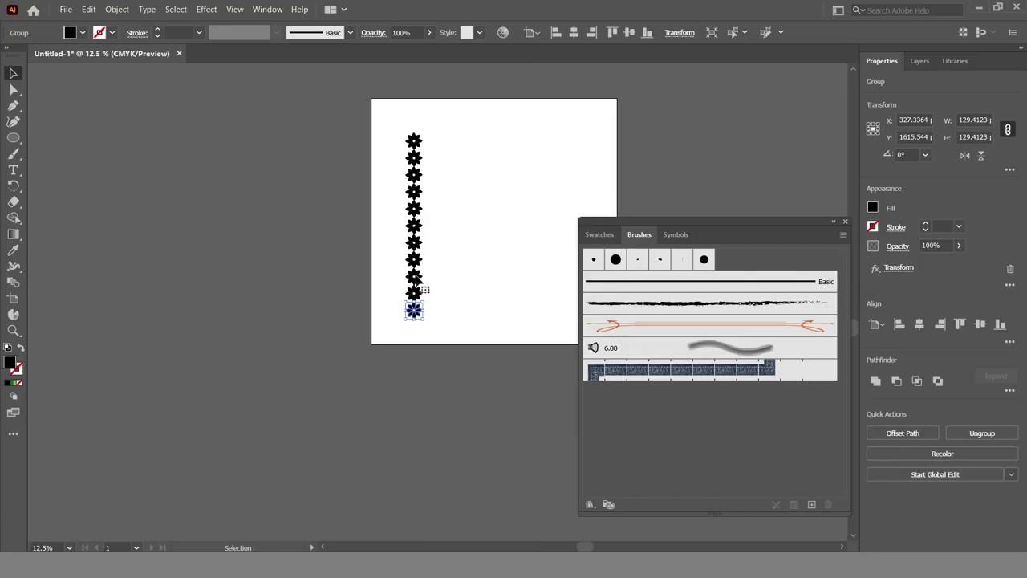
mouse_move(414, 308)
mouse_down()
mouse_move(500, 315)
mouse_move(816, 378)
mouse_up()
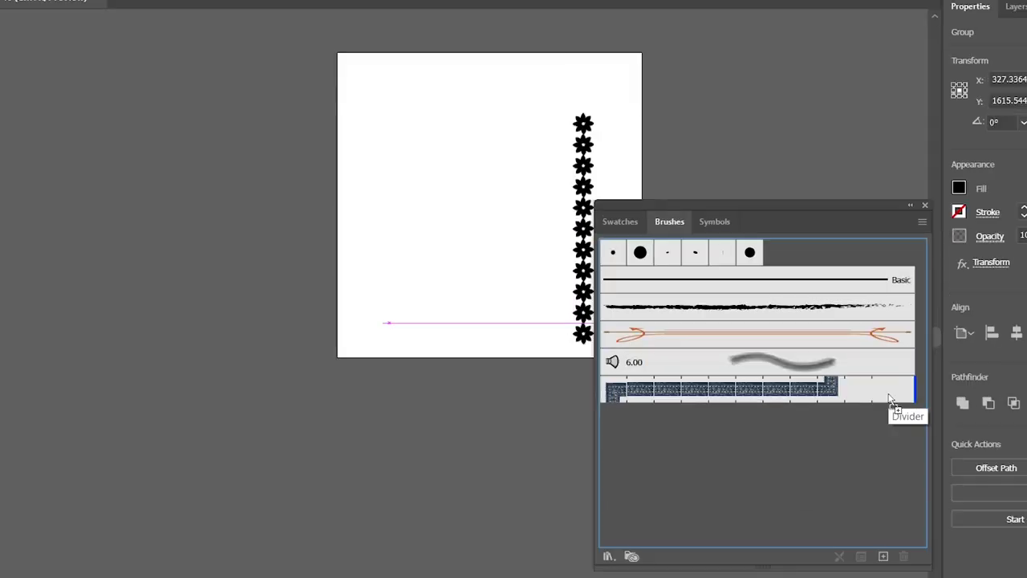
drag(889, 399, 889, 399)
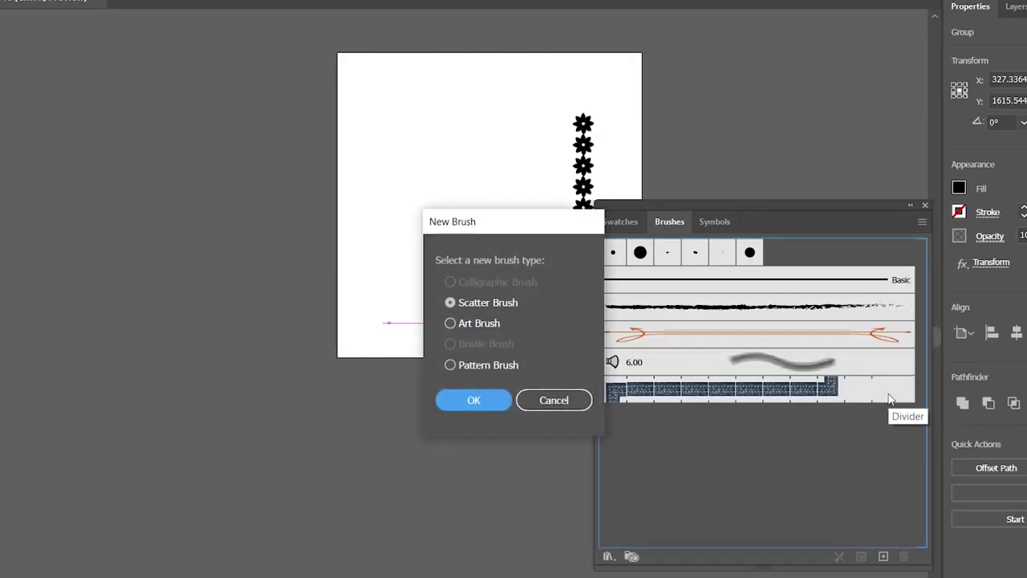
click(453, 323)
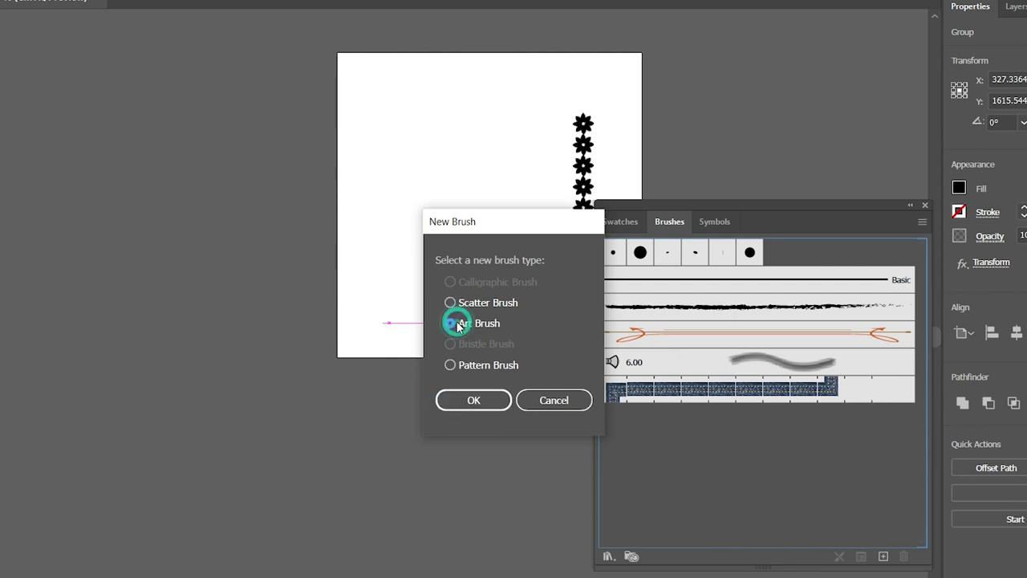
click(482, 398)
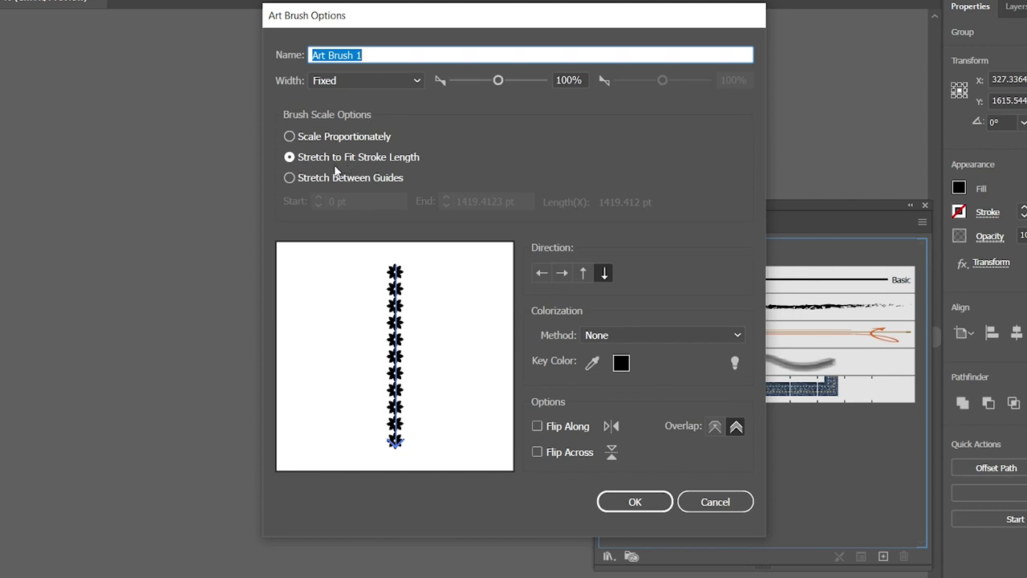
Set the art brush scaling to Scale Proportionately and try the Flip Along and Flip Across options.
click(289, 178)
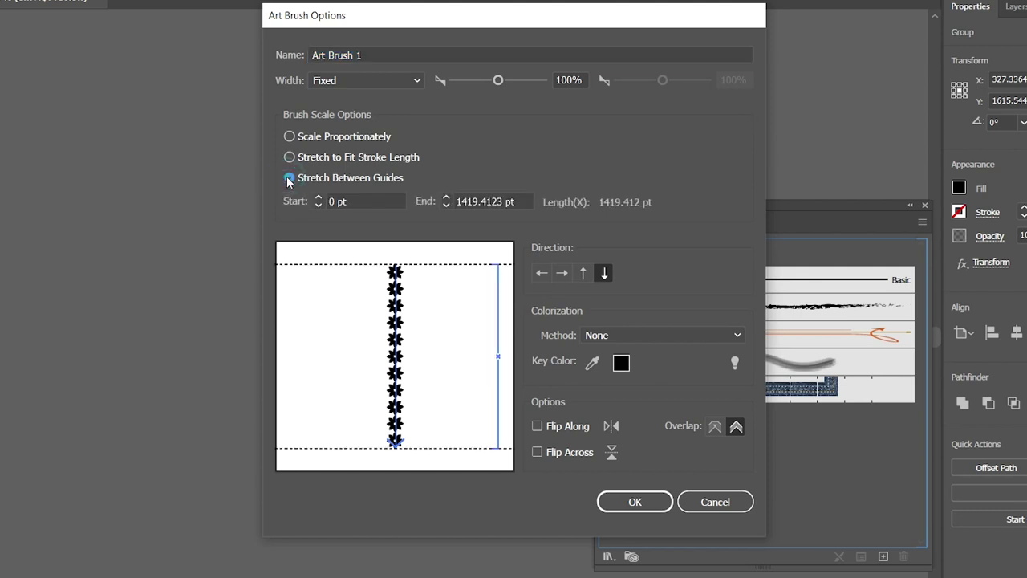
click(290, 137)
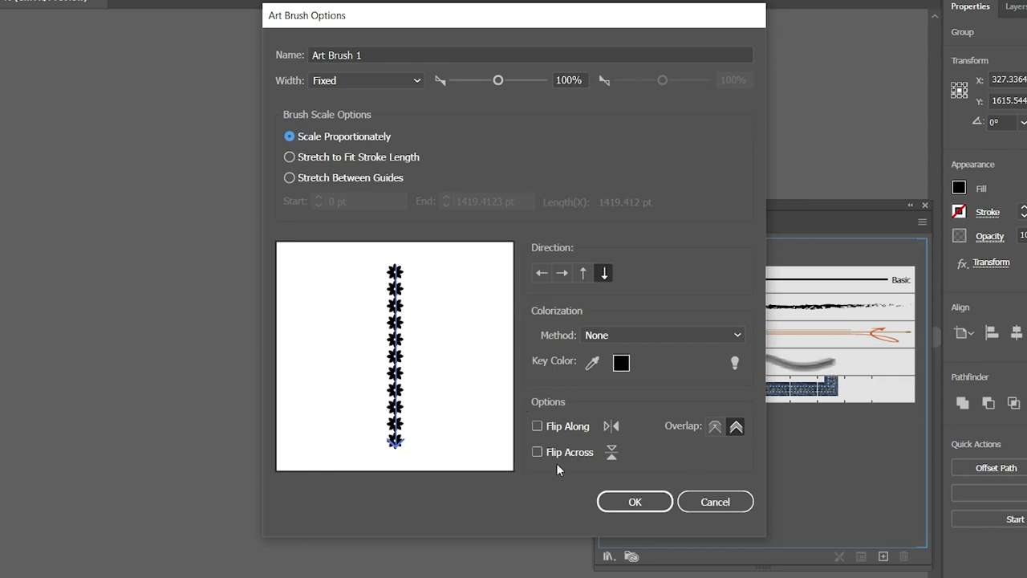
click(538, 427)
click(537, 426)
click(538, 452)
Try the different stroke direction options for the flower art brush and accept the brush settings.
click(542, 273)
click(561, 275)
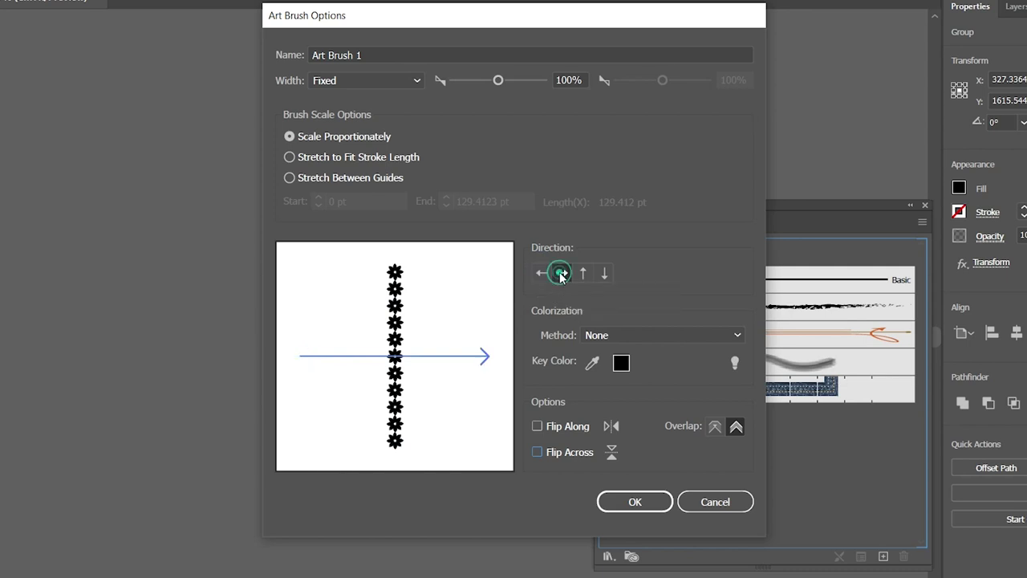
click(581, 273)
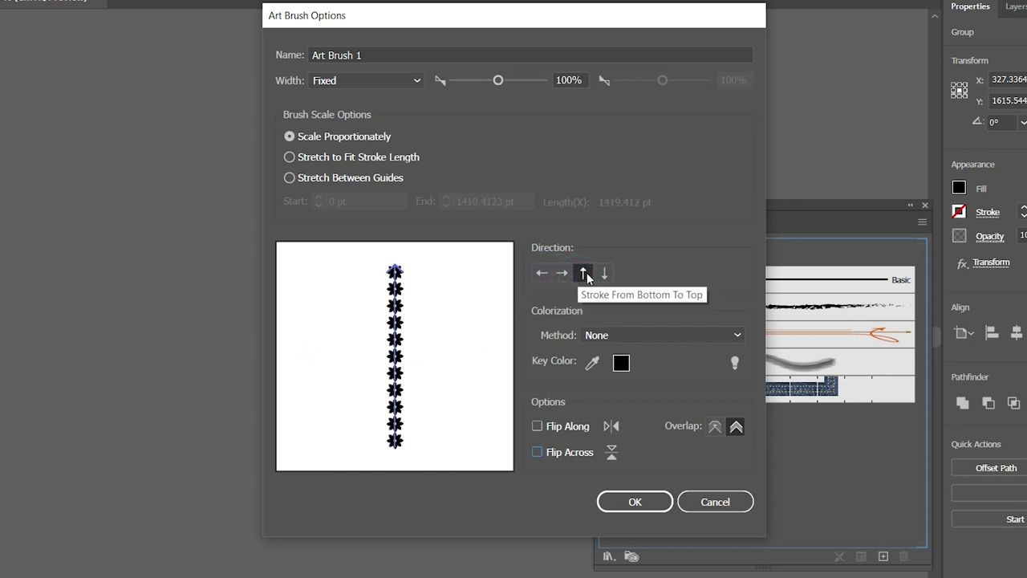
click(542, 273)
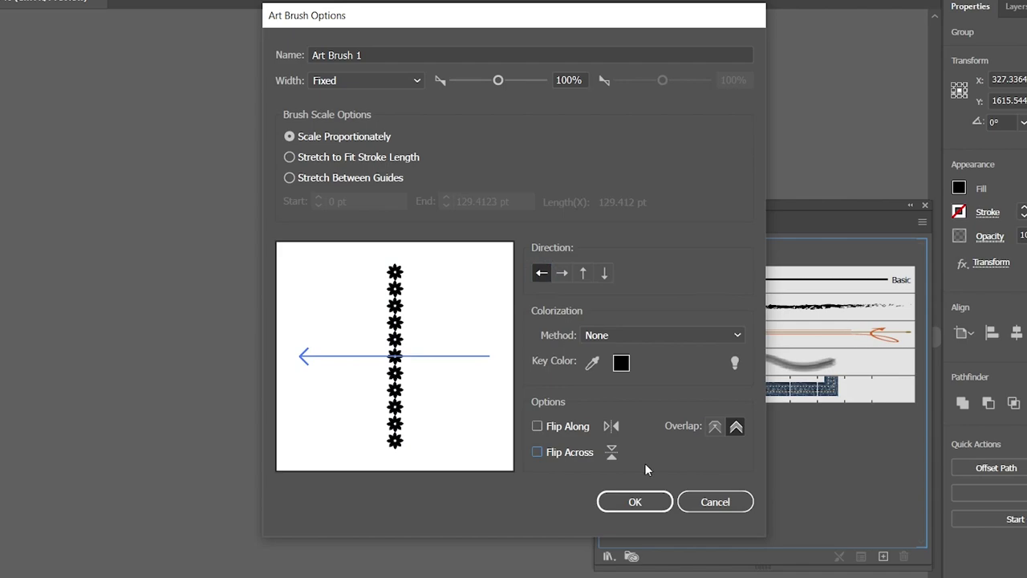
click(646, 503)
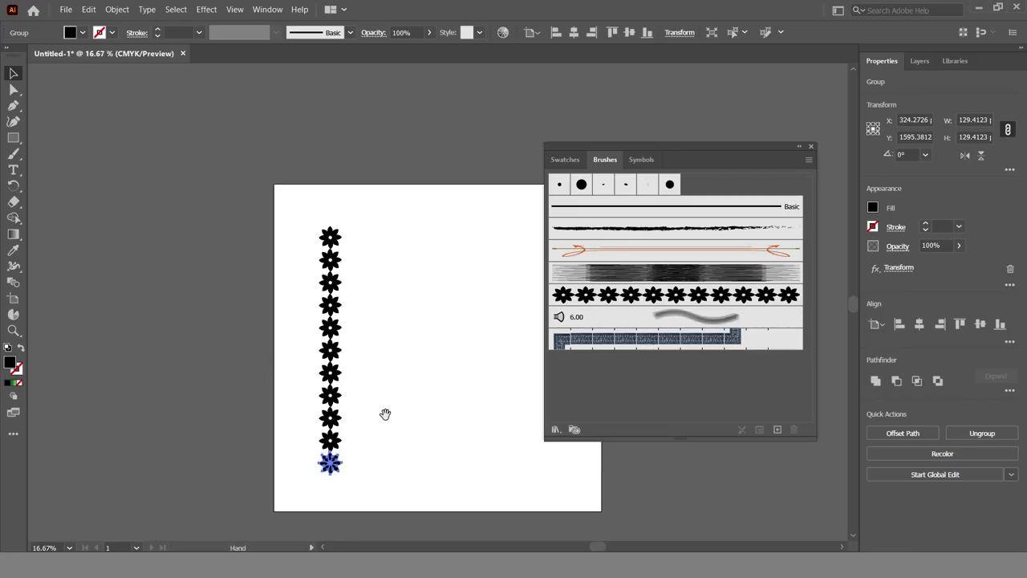
Draw a black circle about 806 pt in diameter beside the flower column and move it slightly down and to the right.
drag(386, 415, 304, 413)
drag(16, 138, 49, 146)
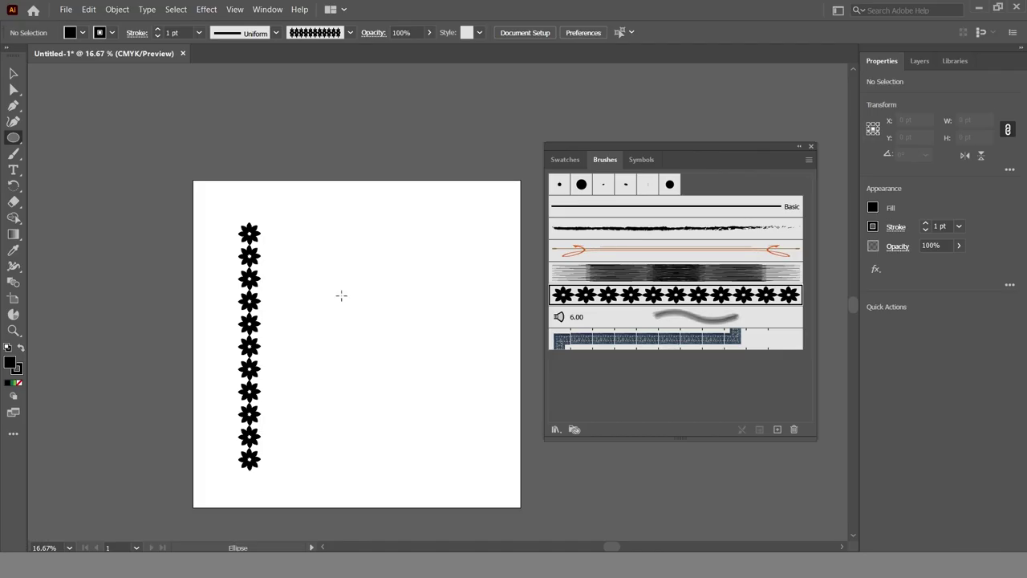
drag(339, 296, 412, 365)
click(13, 73)
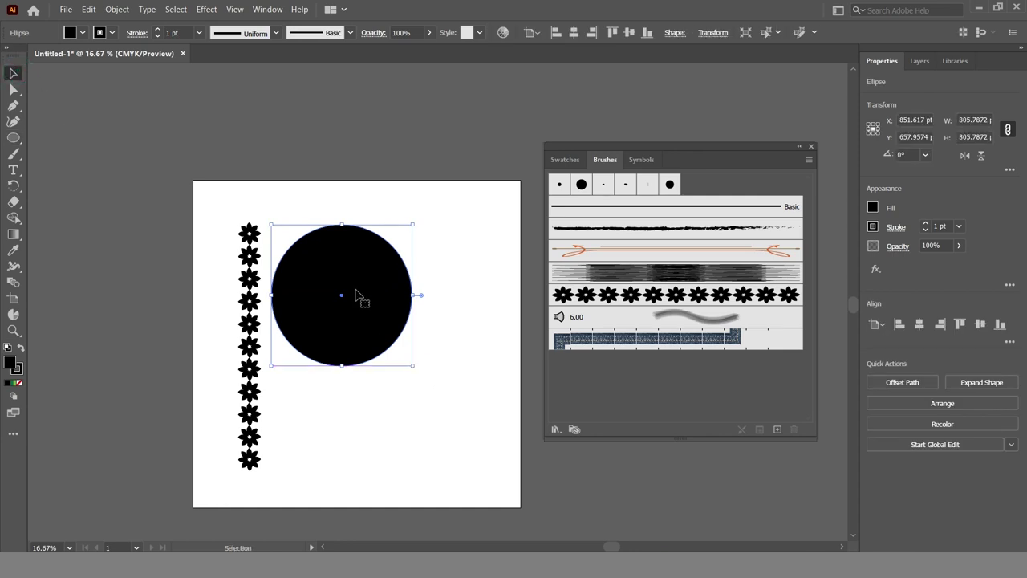
drag(358, 296, 381, 326)
Cover the circle's right half with a rectangle about 561 × 1204 pt and cut that half away with Minus Front.
click(13, 137)
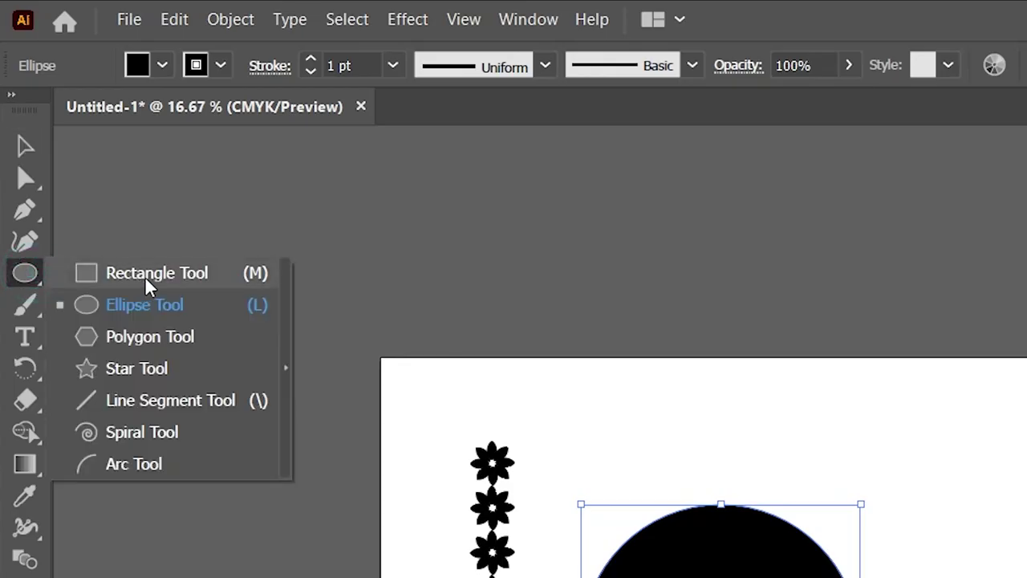
click(144, 276)
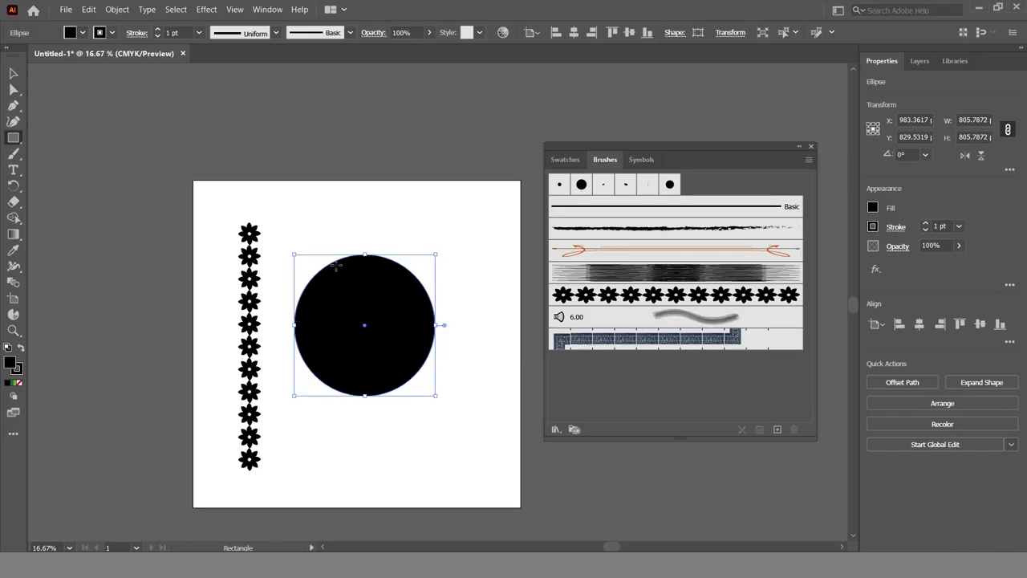
drag(365, 237, 463, 447)
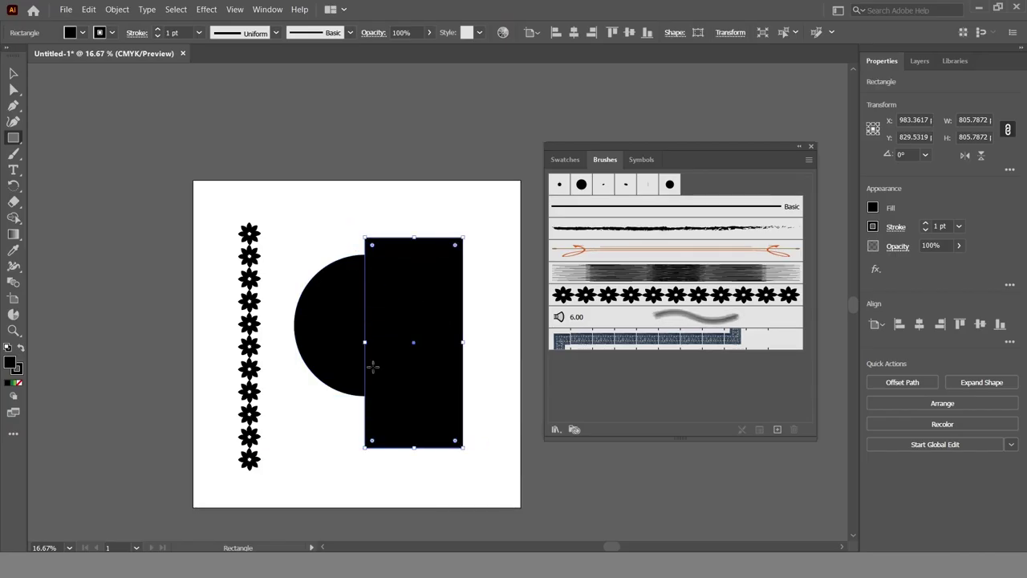
click(12, 74)
drag(282, 230, 419, 343)
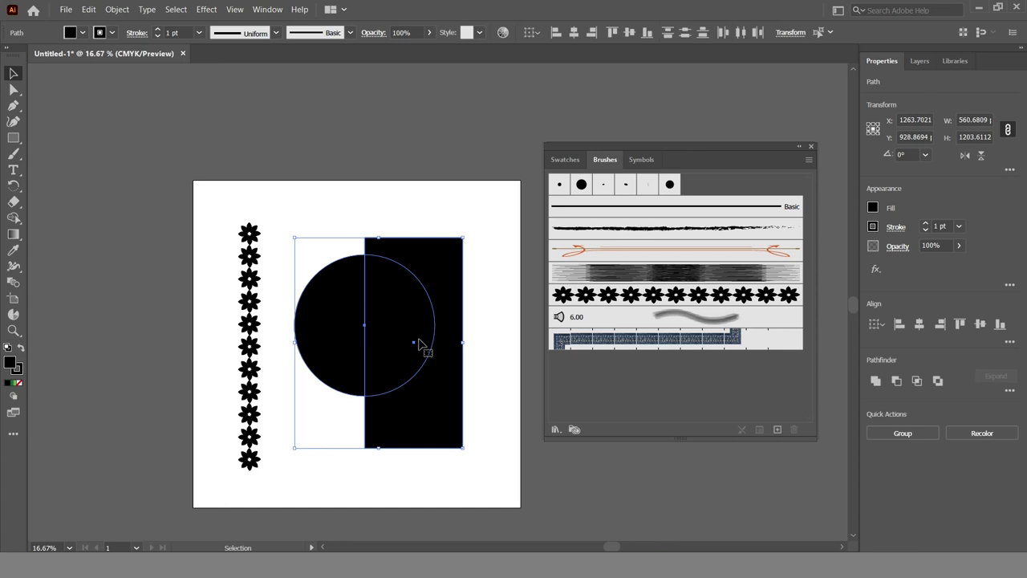
click(897, 380)
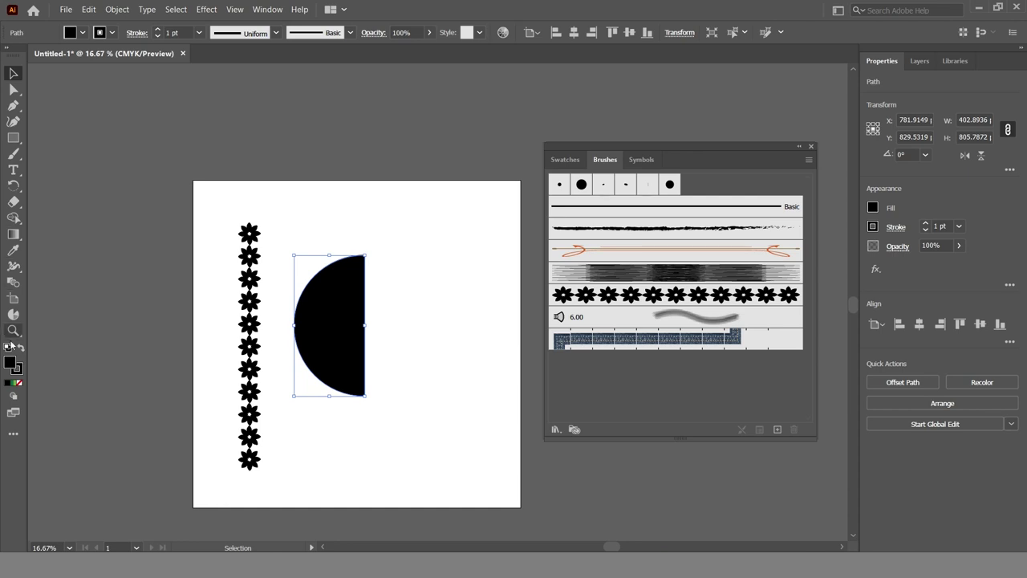
Set the half circle's fill to None and apply the flower art brush to its outline.
click(83, 33)
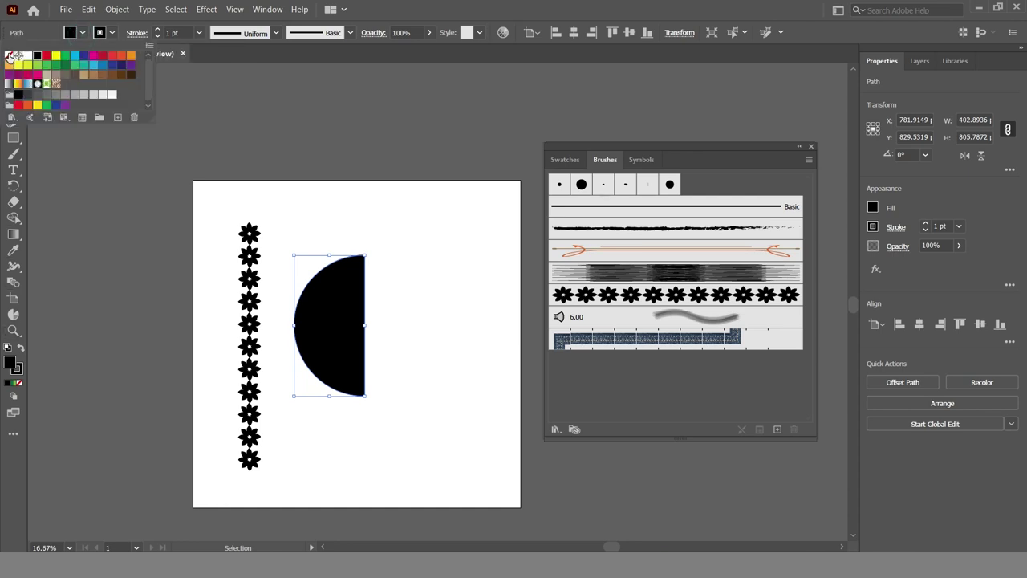
click(9, 56)
click(403, 290)
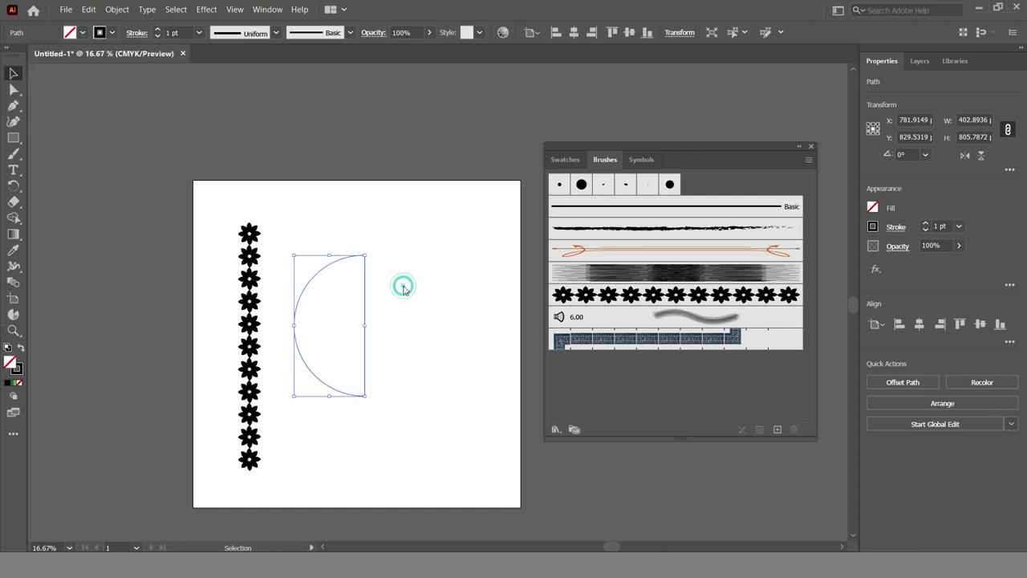
drag(583, 296, 360, 301)
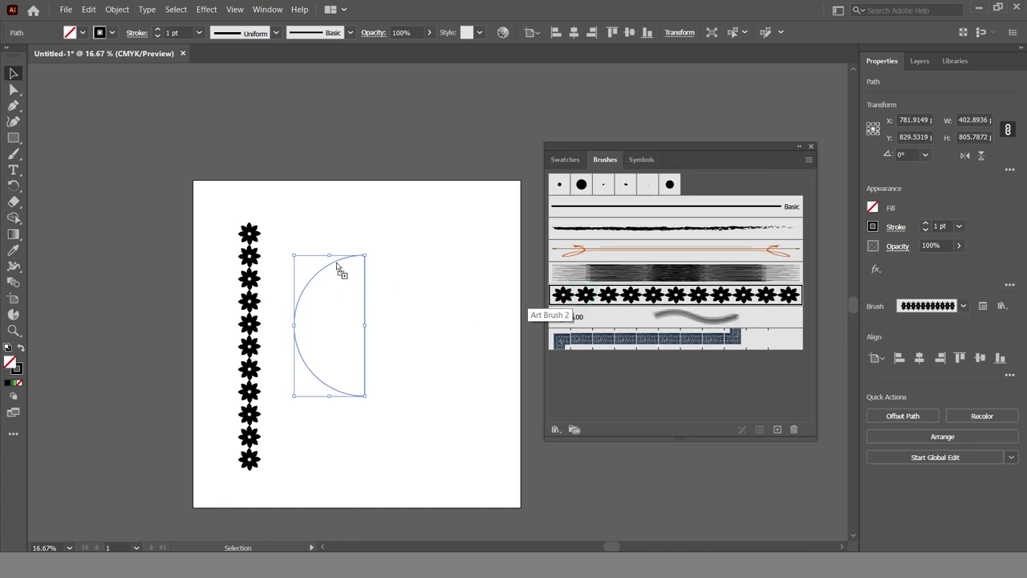
drag(336, 263, 338, 266)
click(408, 366)
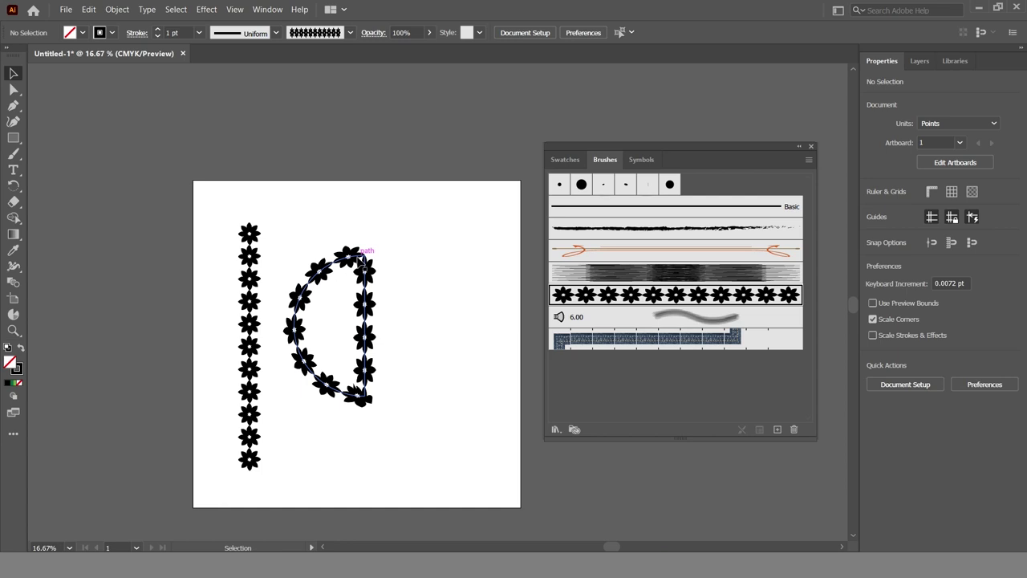
double_click(365, 268)
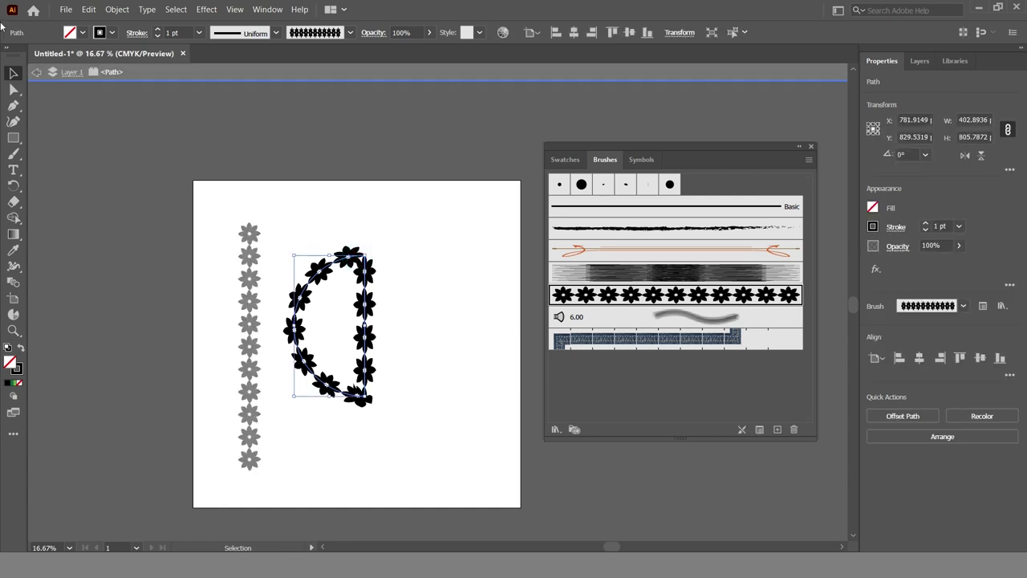
click(36, 74)
click(37, 73)
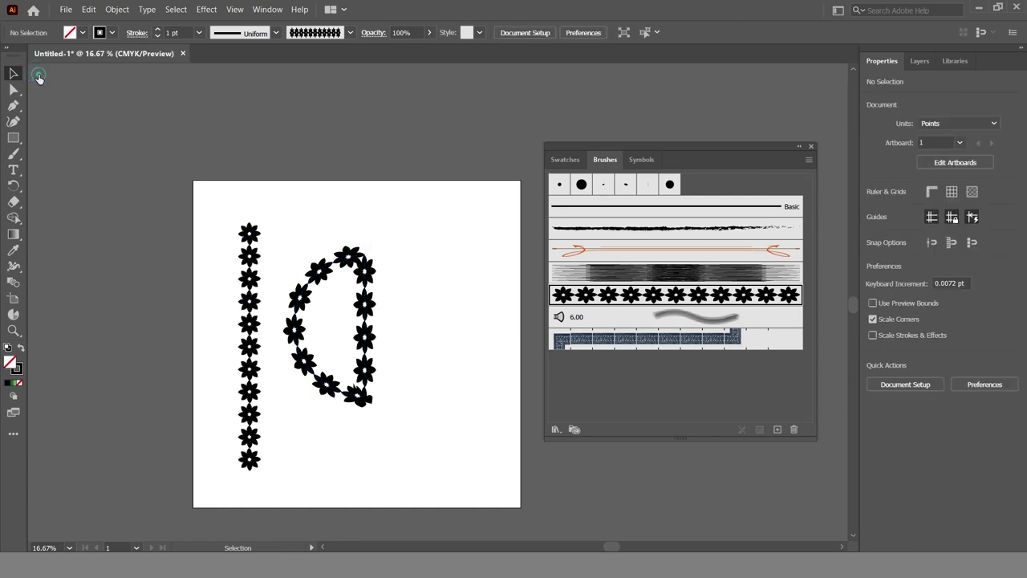
Scale the flower half circle down to about 205 × 411 pt and place it in the artboard's upper right area.
drag(362, 271, 388, 273)
drag(390, 339, 395, 307)
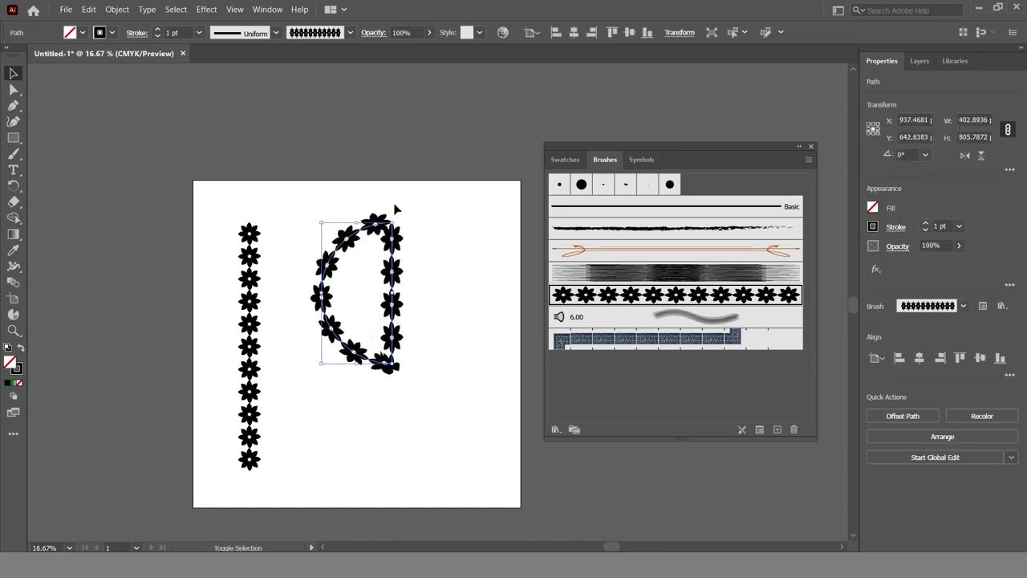
drag(395, 231, 383, 257)
click(394, 367)
drag(380, 316, 401, 284)
Make a copy of the half circle rotated 45° about a point just below its lower end.
key(z)
click(385, 290)
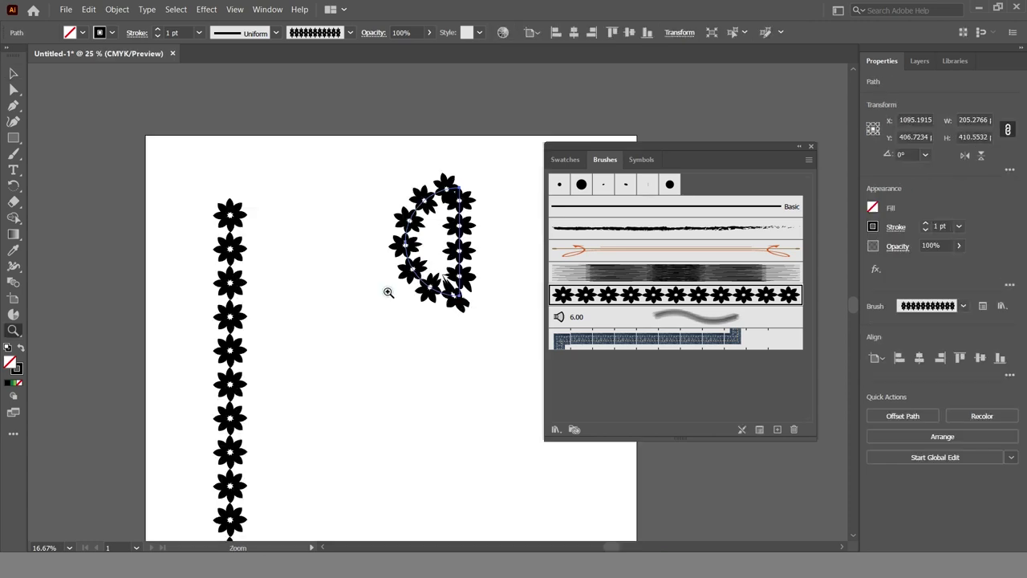
drag(424, 378, 313, 338)
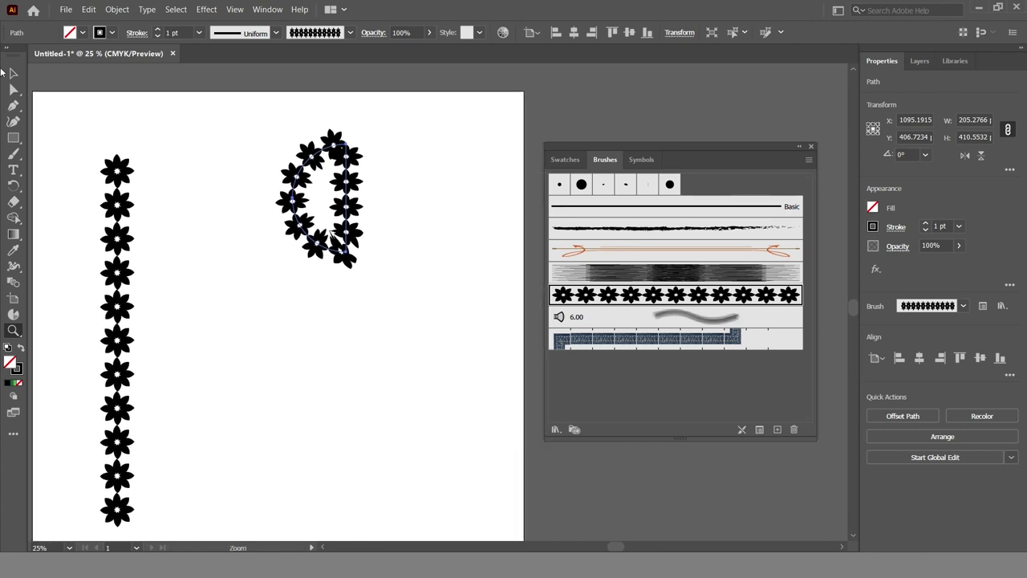
click(13, 74)
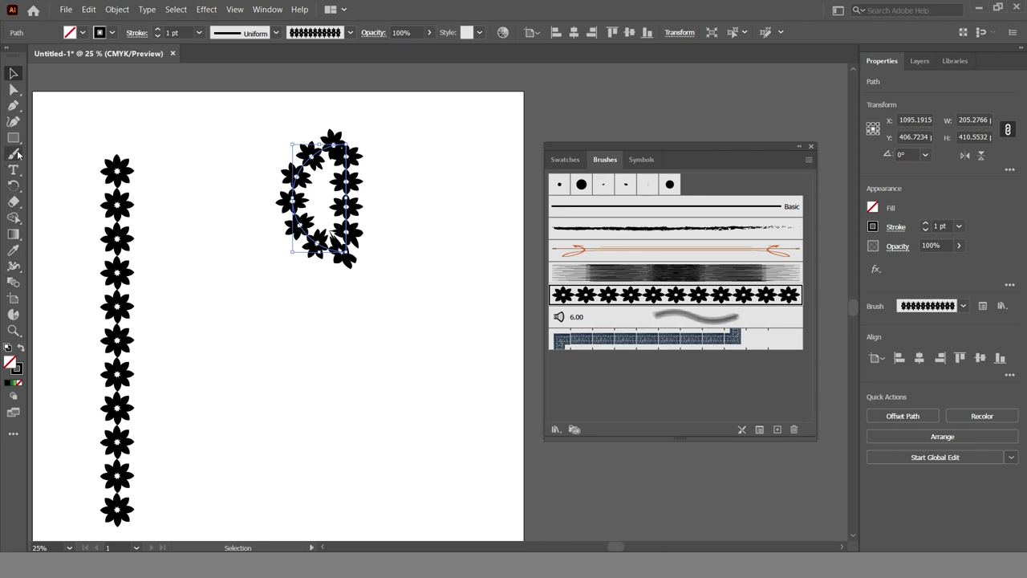
drag(13, 186, 49, 184)
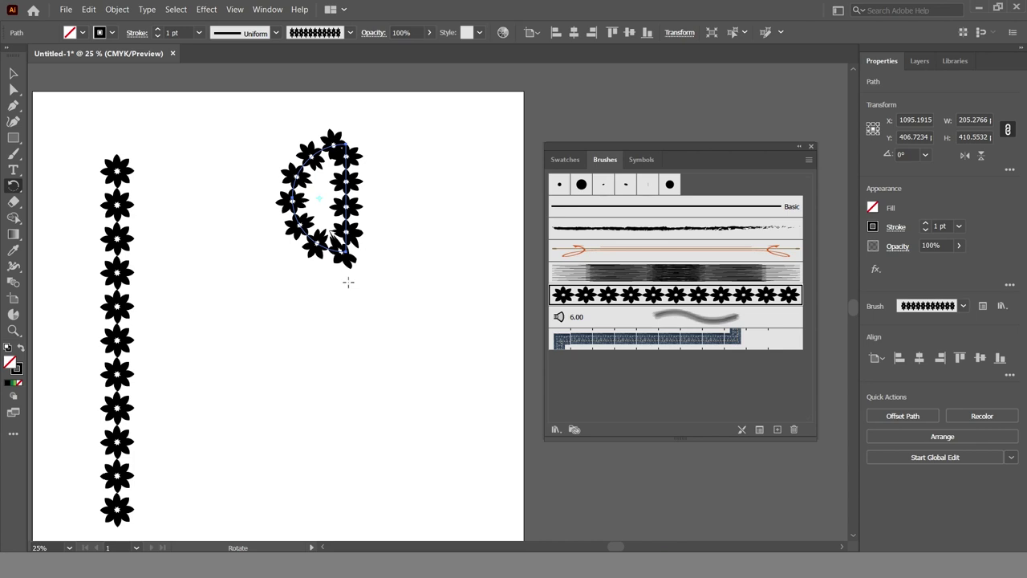
alt+click(348, 285)
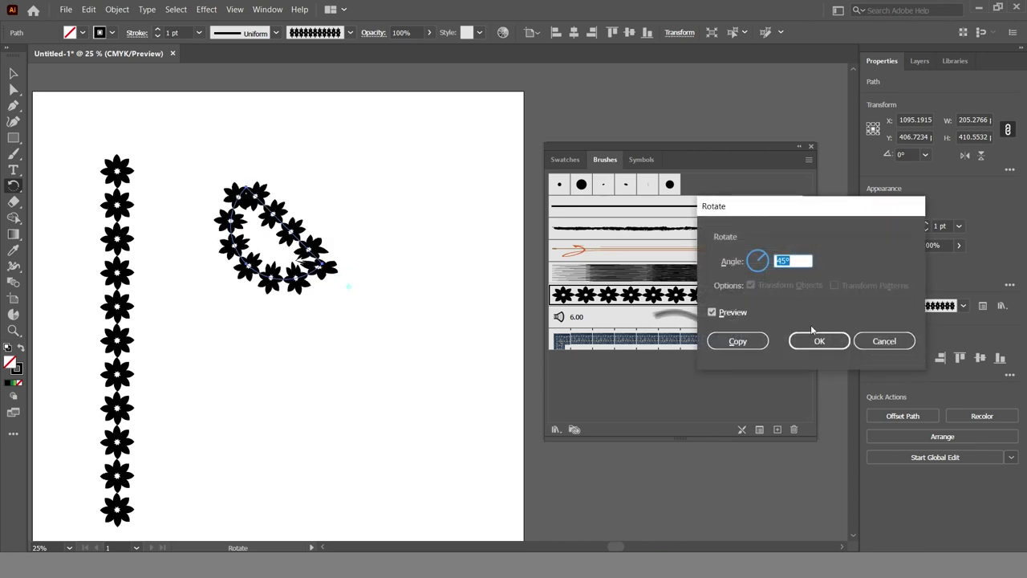
click(738, 341)
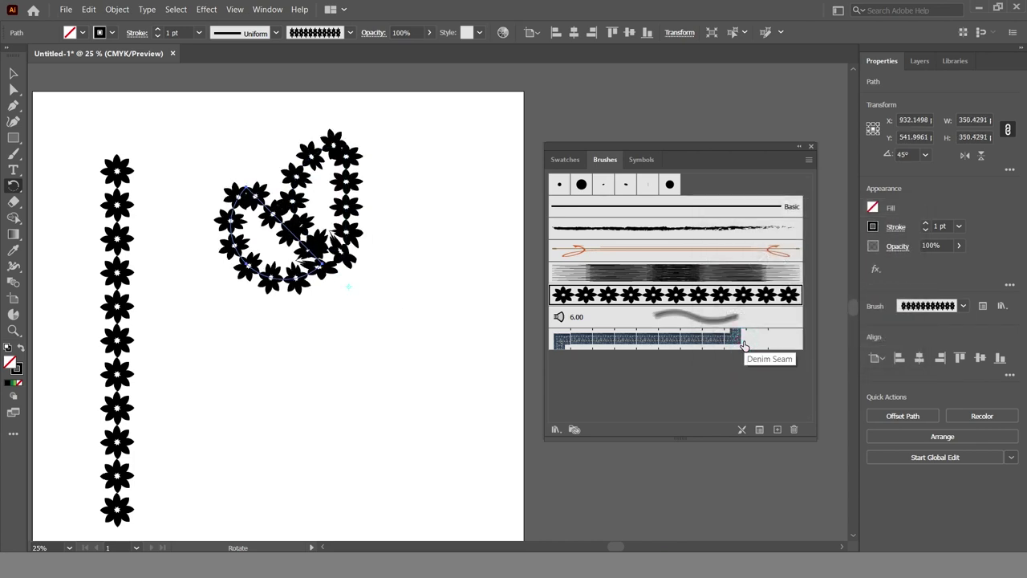
Repeat the rotated copy six more times to complete an eight-petal mandala, and deselect it.
key(ctrl+d)
key(ctrl+d)
key(ctrl+d)
key(ctrl+d)
key(ctrl+d)
key(ctrl+d)
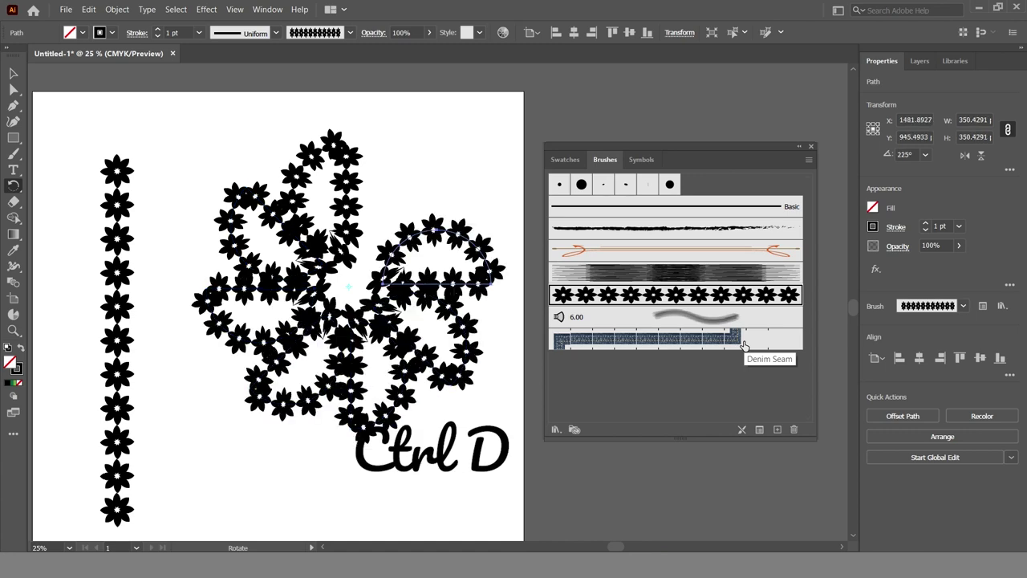
click(20, 74)
click(245, 139)
Close the Brushes panel and delete the original flower column from the artboard.
key(ctrl+minus)
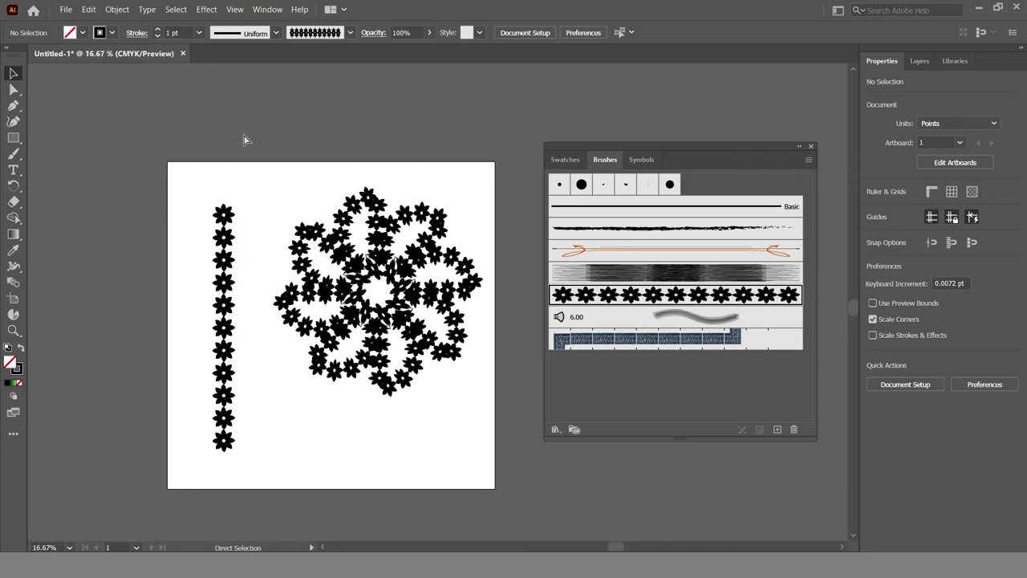
key(ctrl+minus)
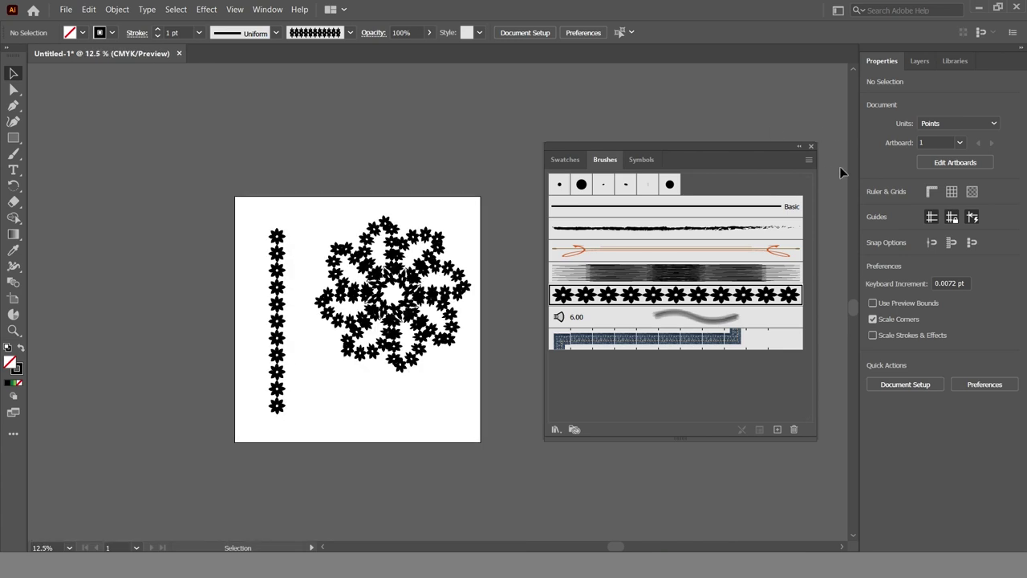
click(812, 147)
drag(275, 353, 170, 357)
key(Delete)
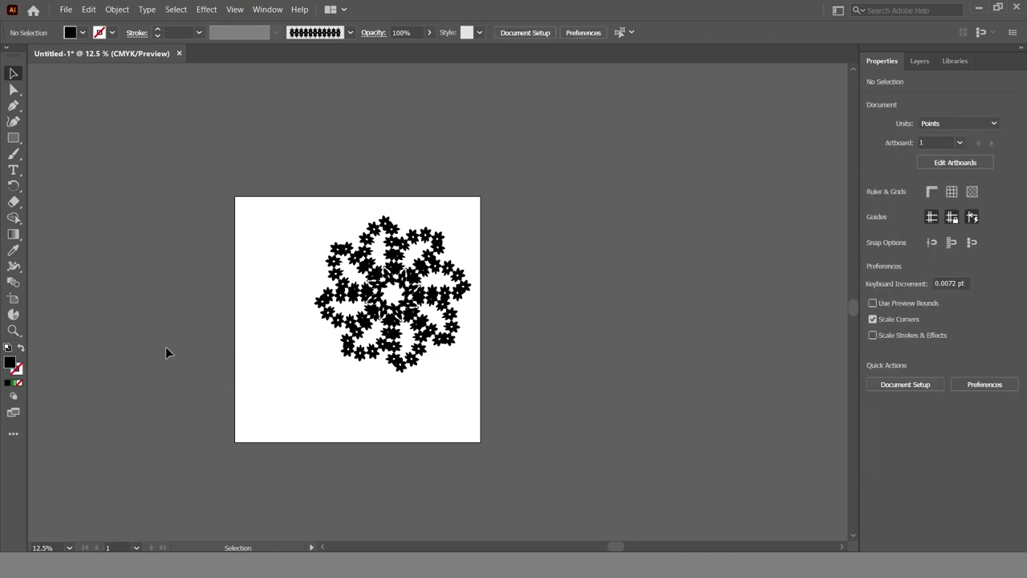
Move all the mandala's petals together to about the centre of the artboard and deselect them.
drag(287, 195, 498, 352)
drag(437, 328, 409, 354)
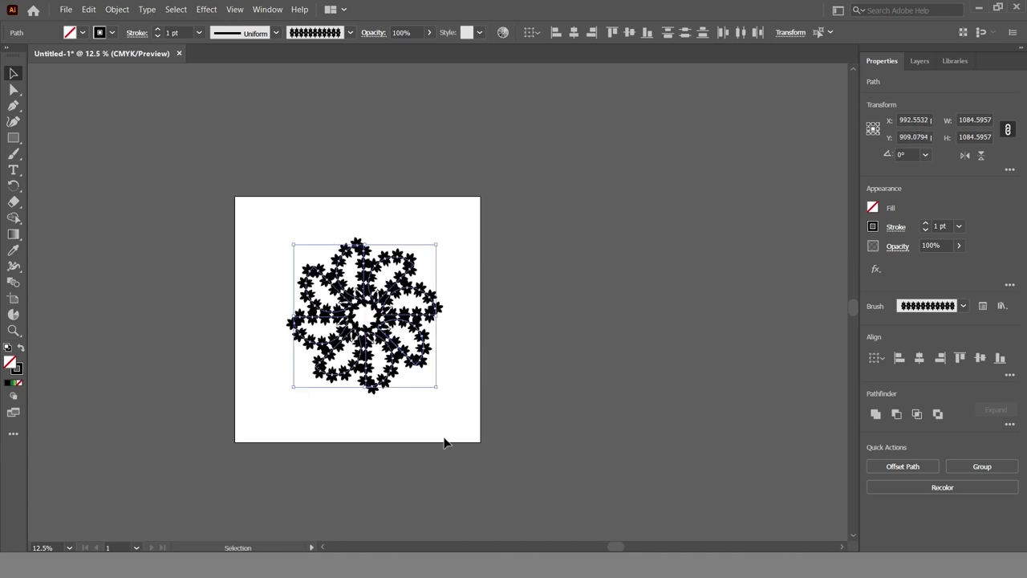
click(445, 437)
key(z)
click(374, 307)
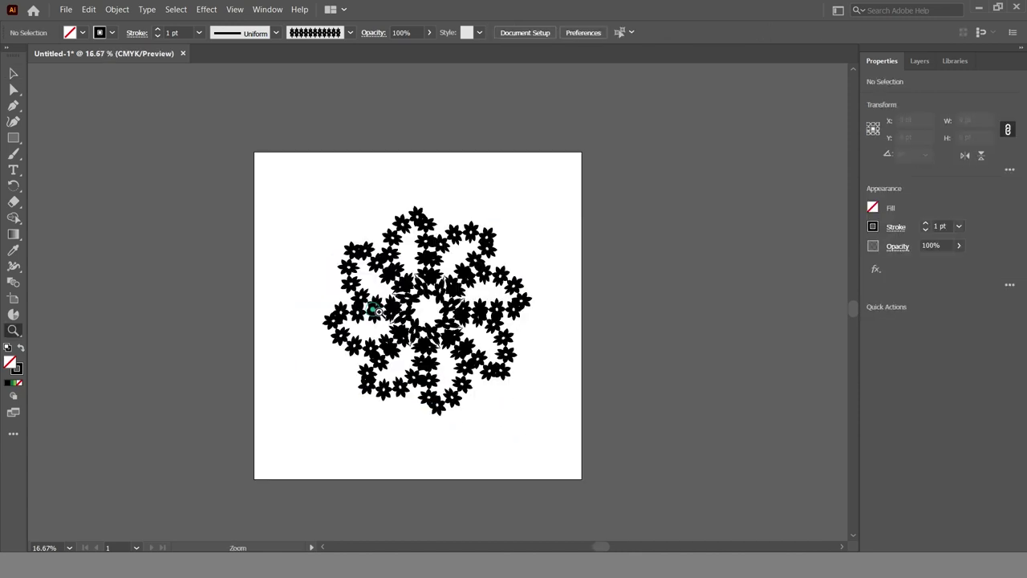
click(396, 321)
scroll(532, 305, up, 1)
scroll(532, 305, right, 1)
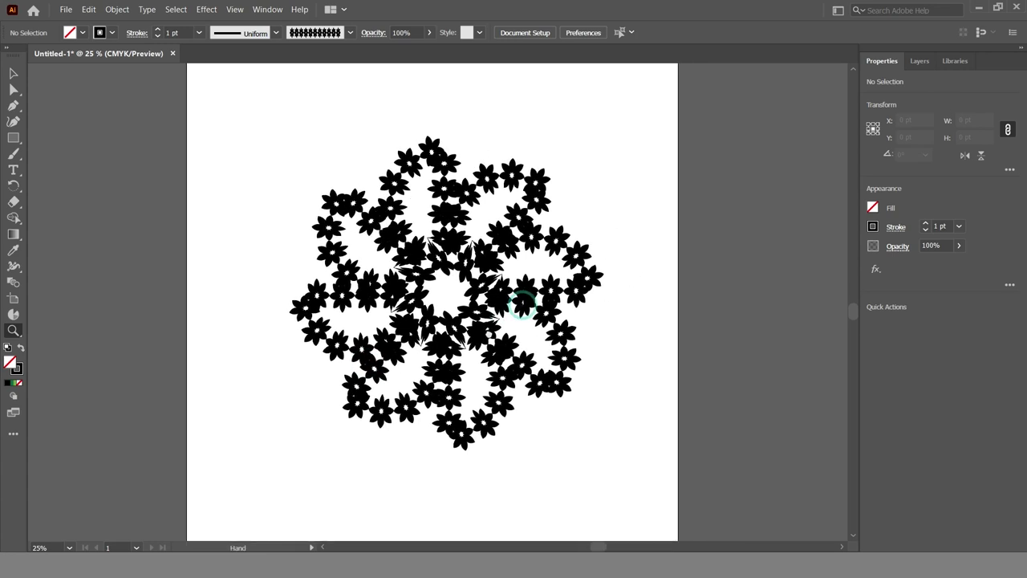